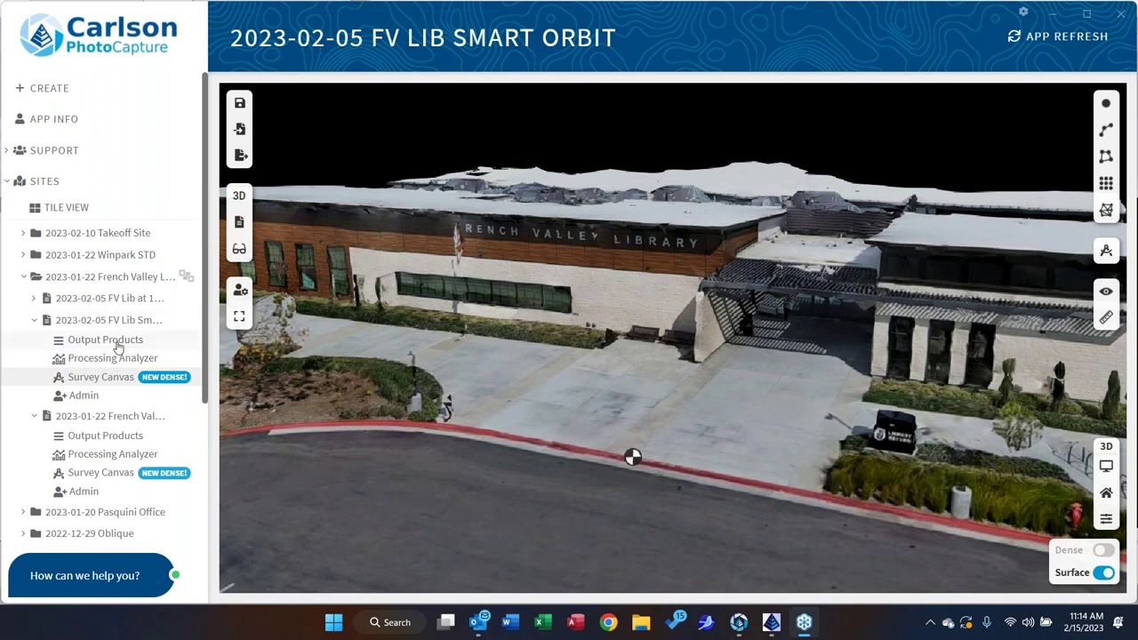
Open the Survey Canvas of the 2023-01-22 French Valley Library STD project and examine its orthophoto and ground control layout
{"action": "left_click", "coordinate": [103, 474]}
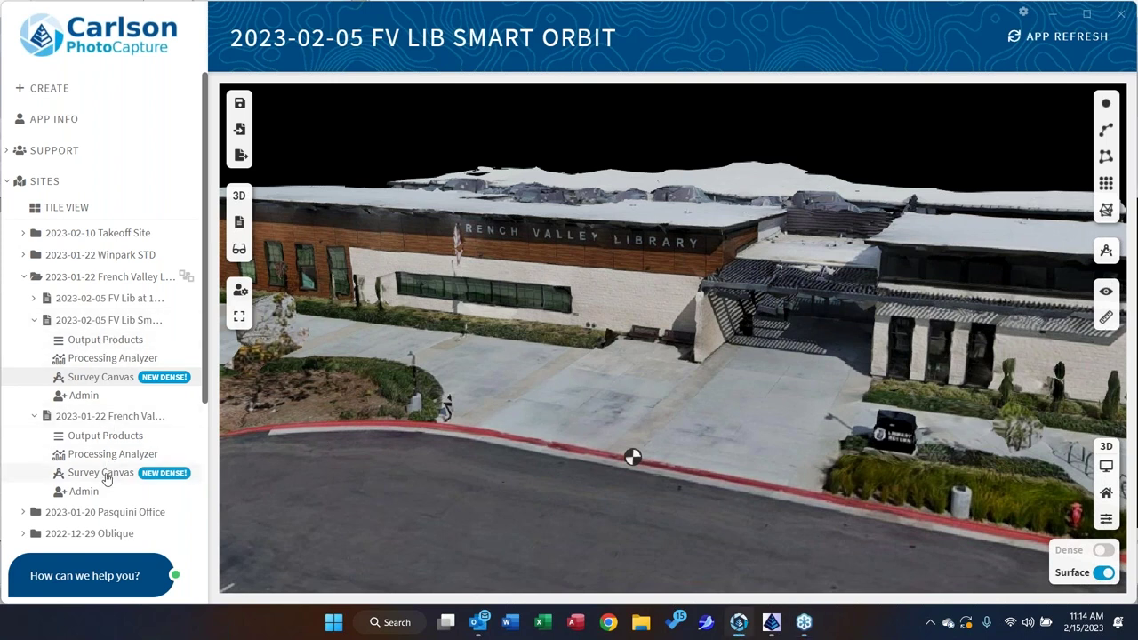
{"action": "left_click", "coordinate": [105, 476]}
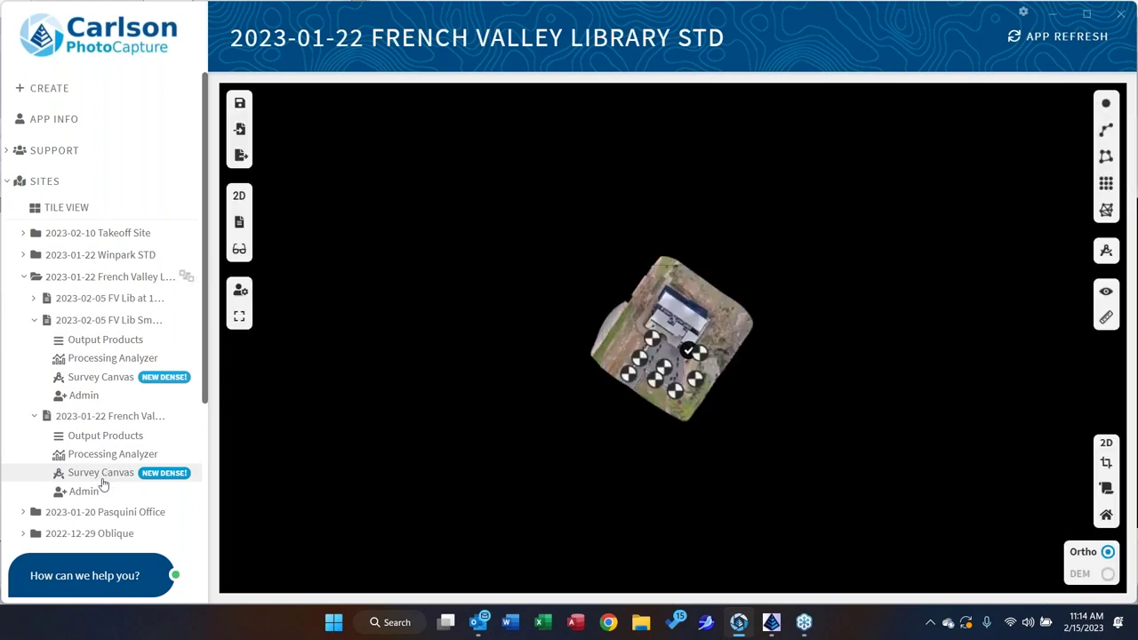
{"action": "scroll", "coordinate": [715, 391], "scroll_direction": "up", "scroll_amount": 5}
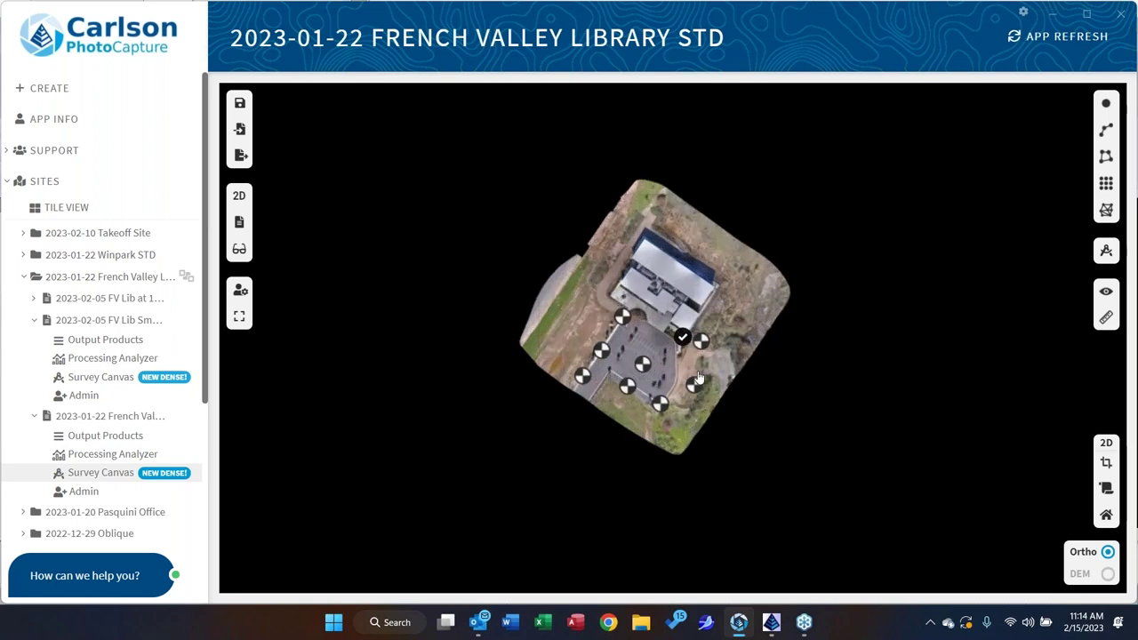
{"action": "scroll", "coordinate": [702, 394], "scroll_direction": "down", "scroll_amount": 4}
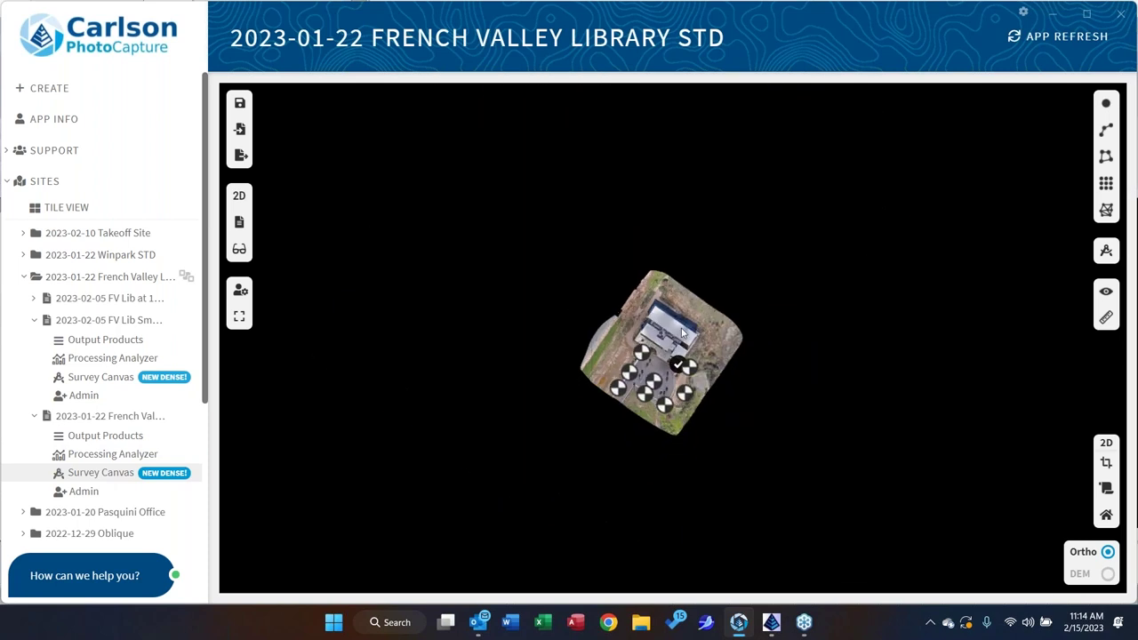
{"action": "scroll", "coordinate": [680, 266], "scroll_direction": "up", "scroll_amount": 2}
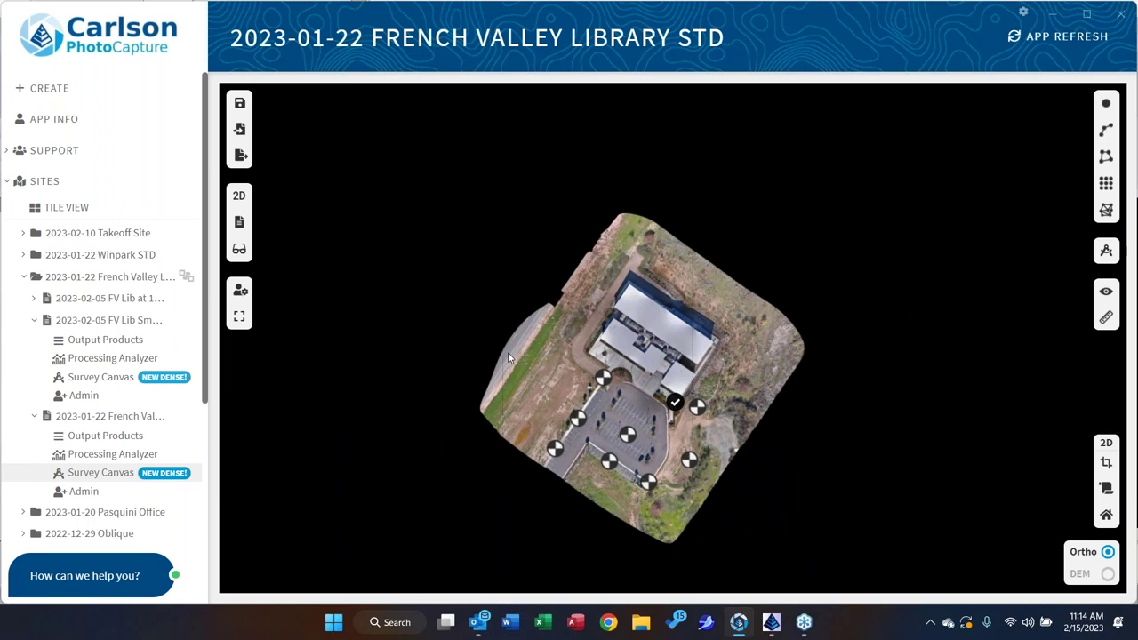
Start a new project named "PhotoCapture webinar" with US survey foot as the output unit of measure
{"action": "left_click", "coordinate": [77, 103]}
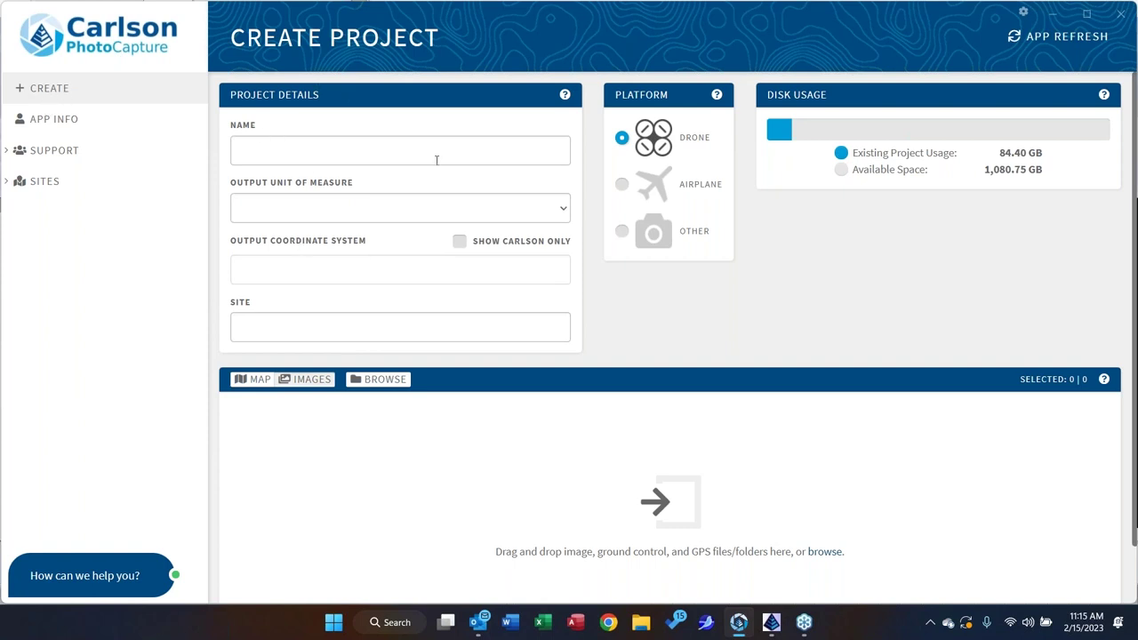
{"action": "left_click", "coordinate": [274, 148]}
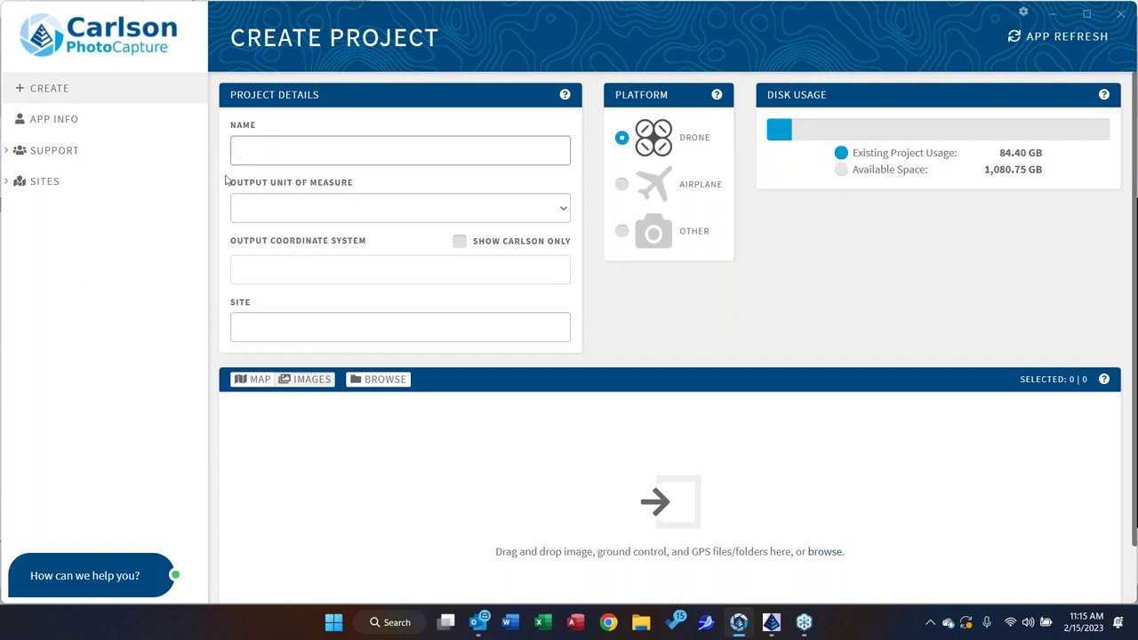
{"action": "type", "text": "P"}
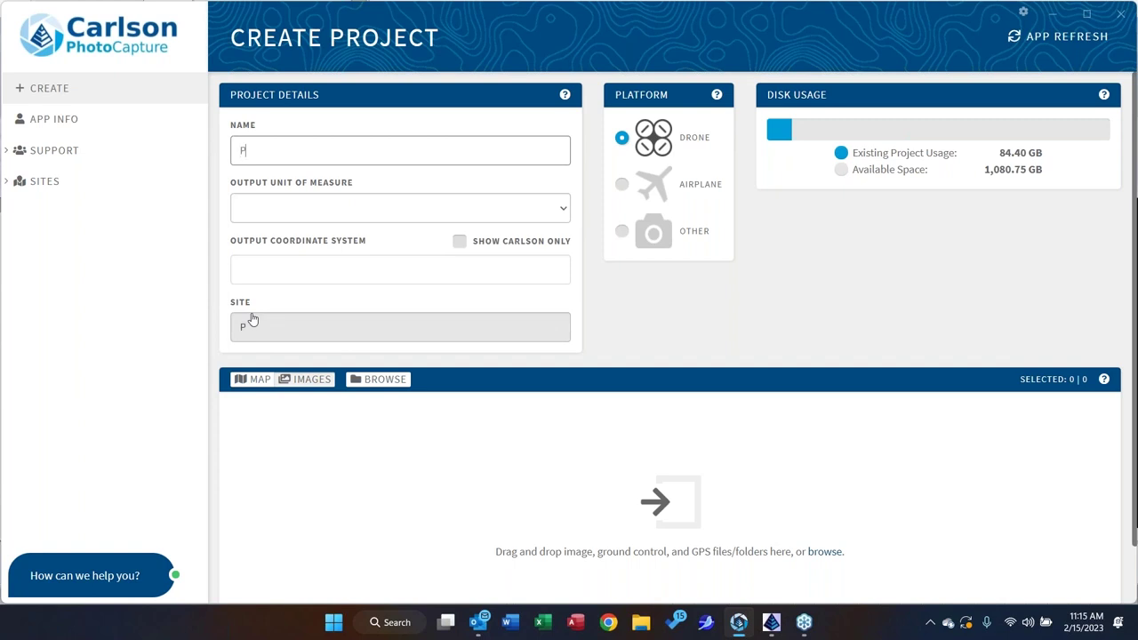
{"action": "type", "text": "hotoCapture webinar"}
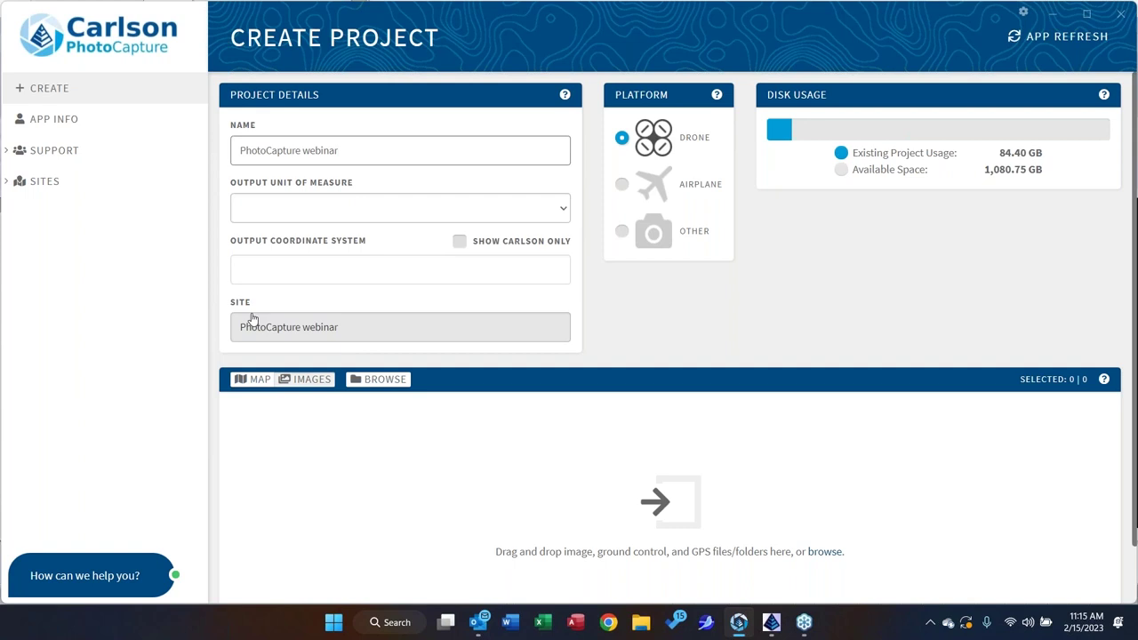
{"action": "left_click", "coordinate": [269, 211]}
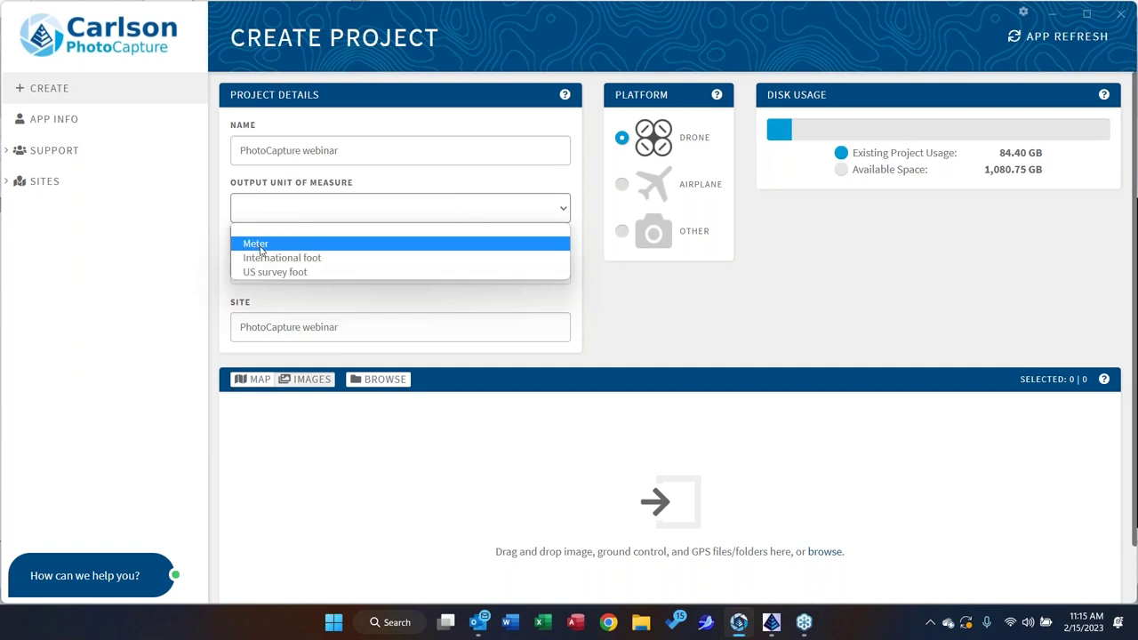
{"action": "left_click", "coordinate": [270, 271]}
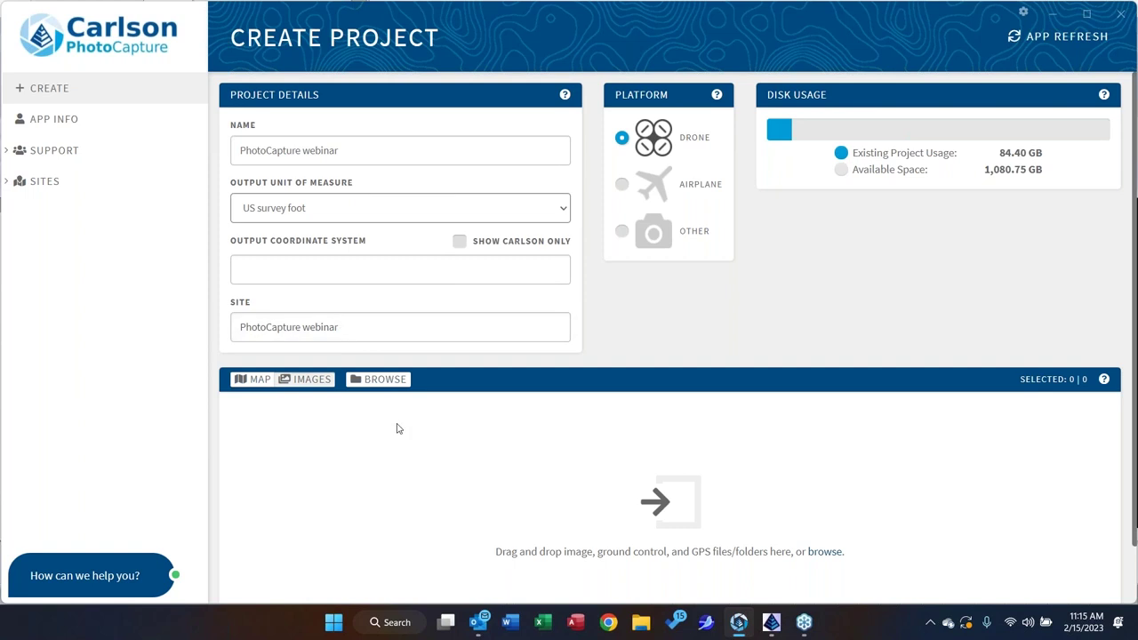
Load images MAX_0941.JPG through MAX_0961.JPG from the Images folder of 2023-01-22 FV Lib Default into the project
{"action": "left_click", "coordinate": [380, 380]}
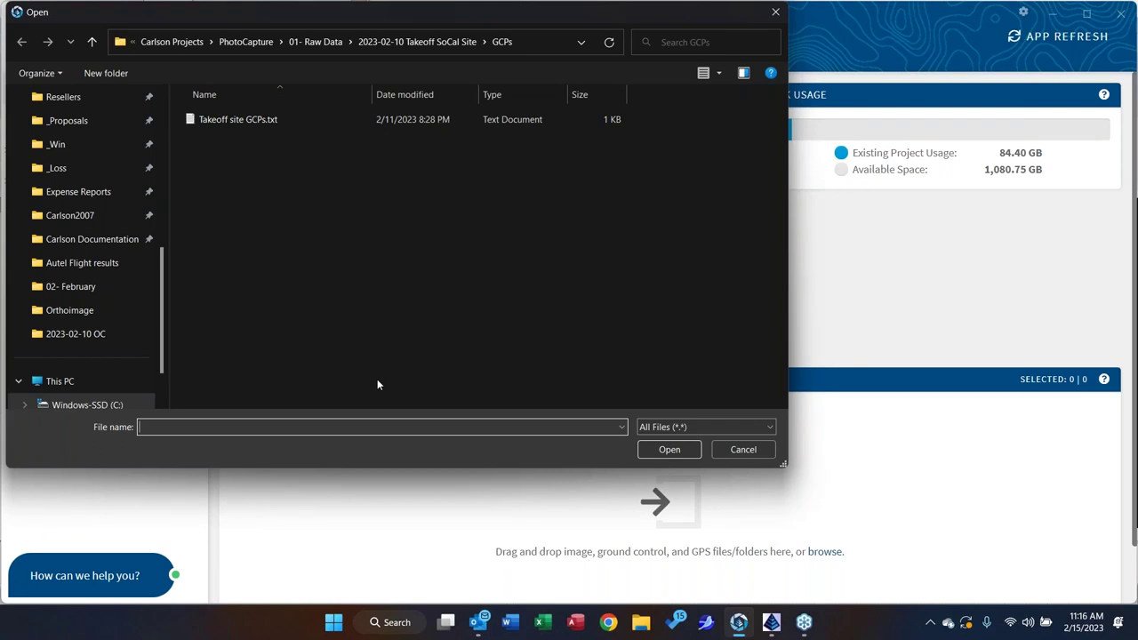
{"action": "left_click", "coordinate": [317, 42]}
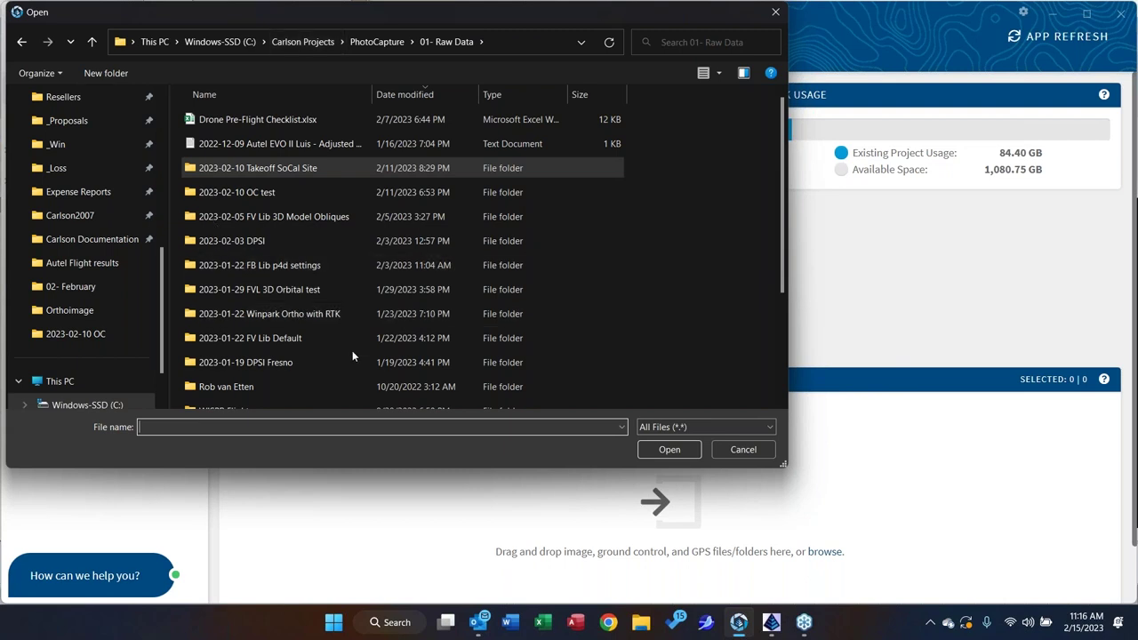
{"action": "double_click", "coordinate": [259, 337]}
{"action": "double_click", "coordinate": [214, 144]}
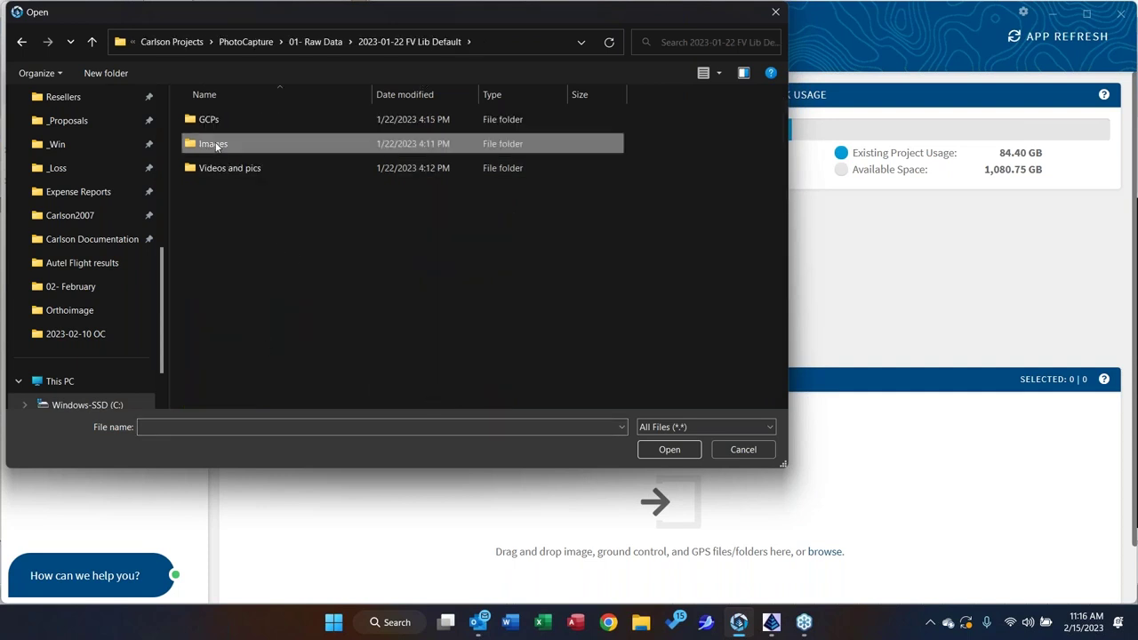
{"action": "scroll", "coordinate": [538, 347], "scroll_direction": "down", "scroll_amount": 10}
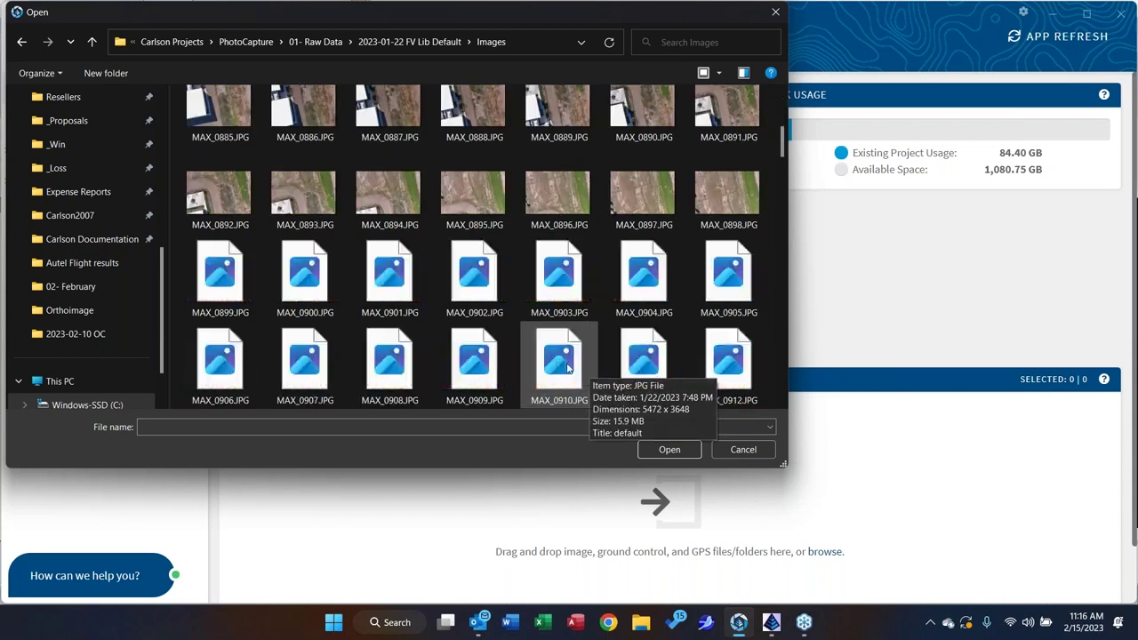
{"action": "scroll", "coordinate": [398, 277], "scroll_direction": "down", "scroll_amount": 2}
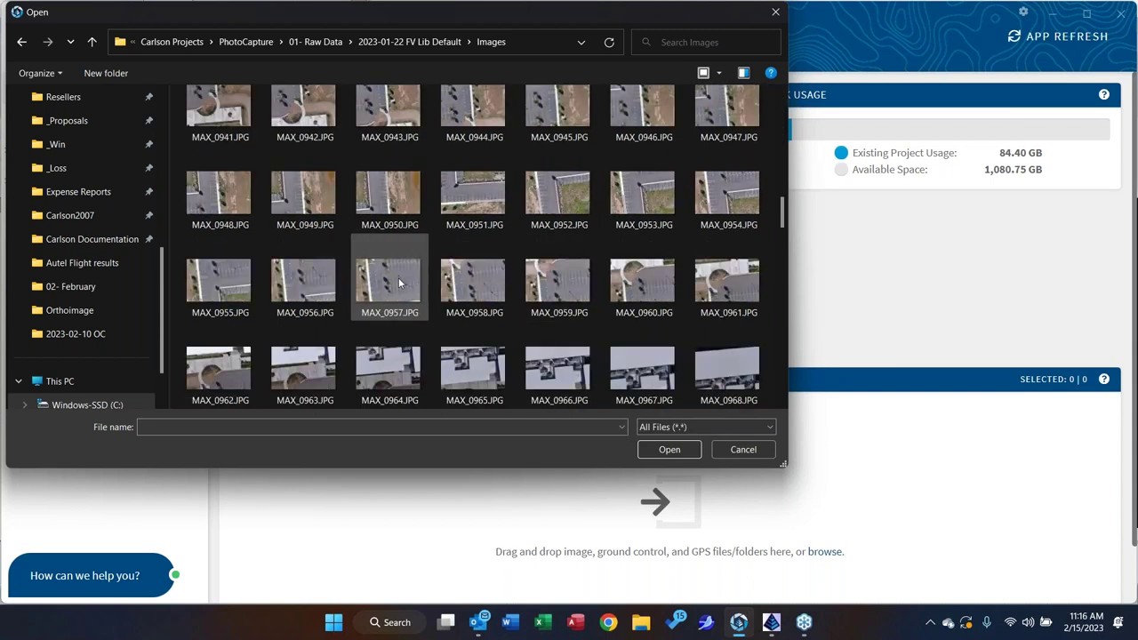
{"action": "left_click", "coordinate": [228, 120]}
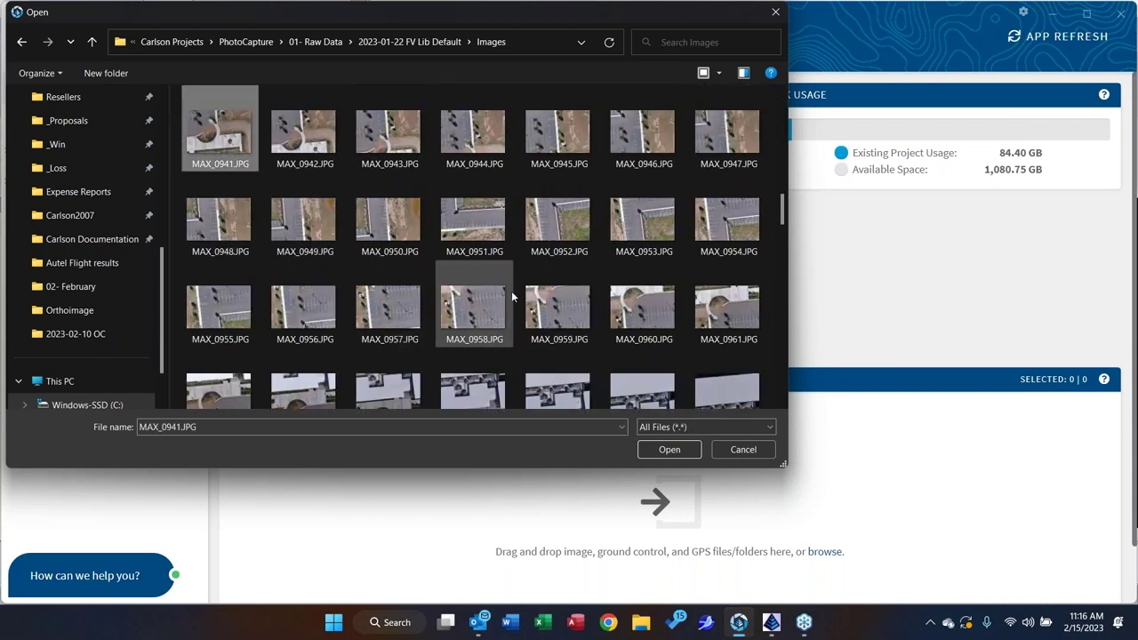
{"action": "left_click", "coordinate": [746, 324], "text": "shift"}
{"action": "left_click", "coordinate": [669, 449]}
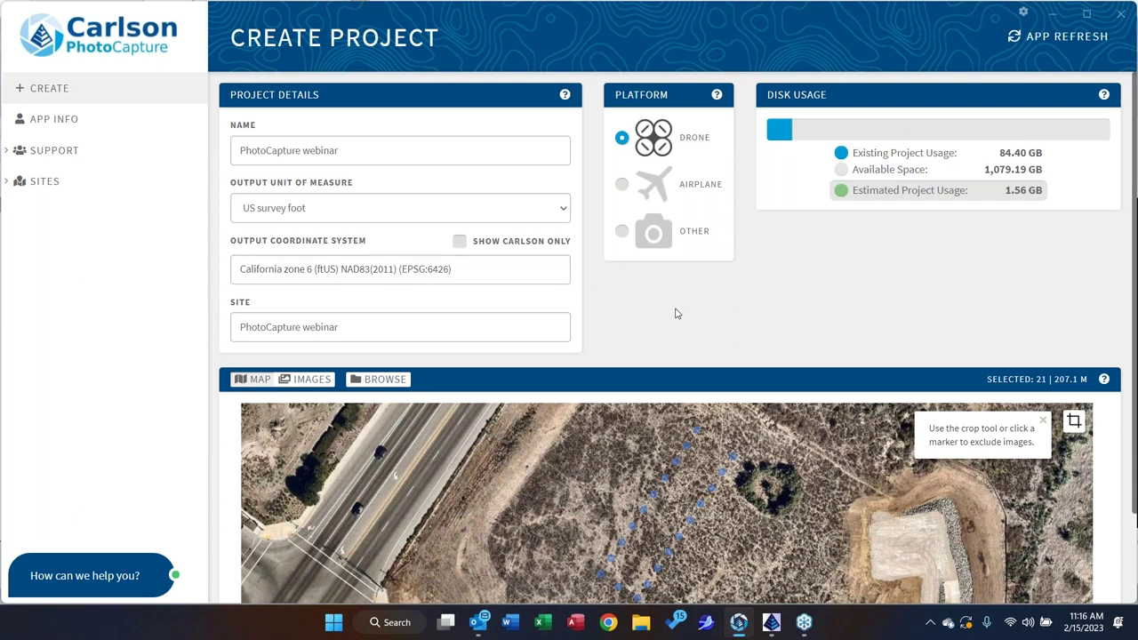
Review the project details and the image map, toggling the westernmost image marker between excluded and included
{"action": "scroll", "coordinate": [673, 307], "scroll_direction": "down", "scroll_amount": 1}
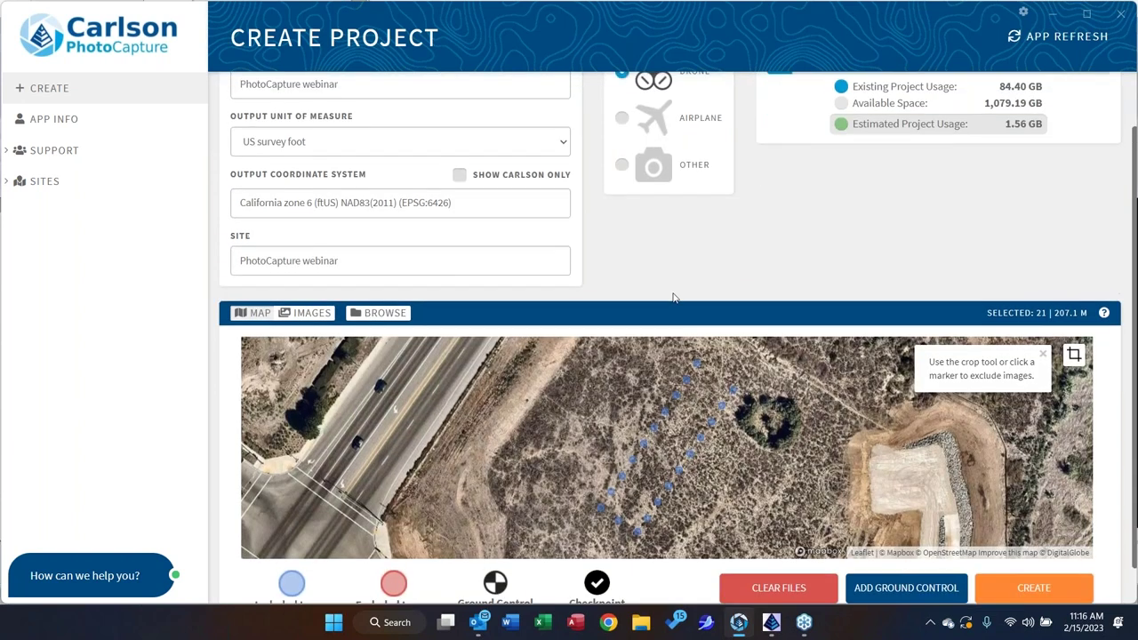
{"action": "scroll", "coordinate": [674, 298], "scroll_direction": "up", "scroll_amount": 1}
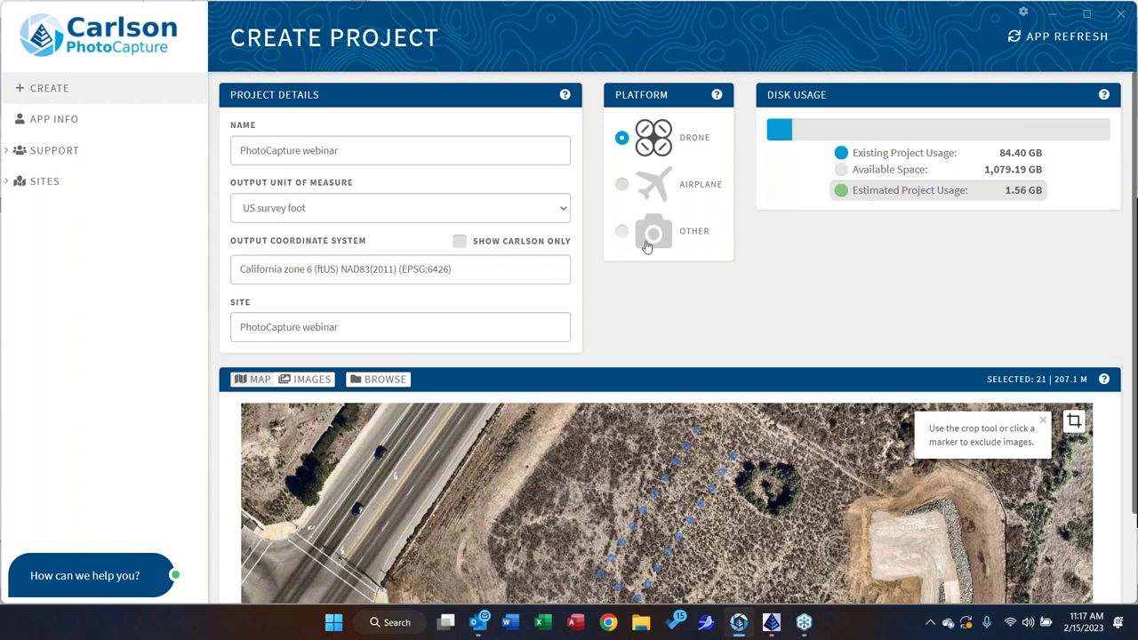
{"action": "scroll", "coordinate": [660, 285], "scroll_direction": "down", "scroll_amount": 3}
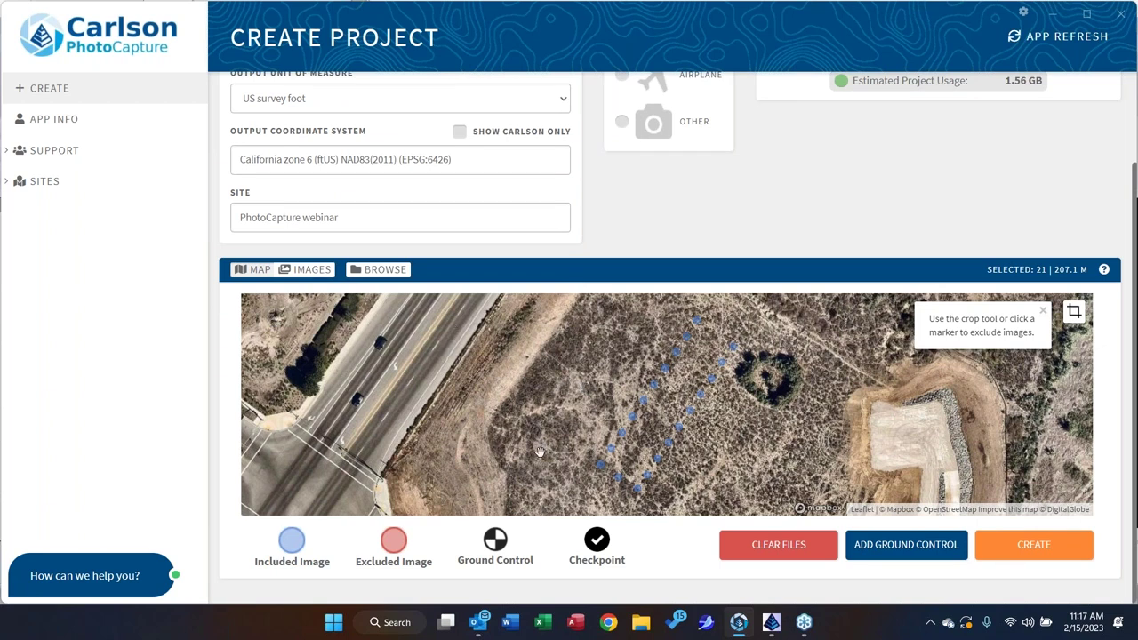
{"action": "left_click", "coordinate": [244, 272]}
{"action": "left_click", "coordinate": [601, 469]}
{"action": "left_click", "coordinate": [601, 470]}
{"action": "left_click", "coordinate": [601, 470]}
{"action": "left_click", "coordinate": [601, 469]}
Set up a text-file ground control import using northing/easting, US survey foot and California zone 6 (ftUS) NAD83(2011) (EPSG:6426)
{"action": "left_click", "coordinate": [907, 548]}
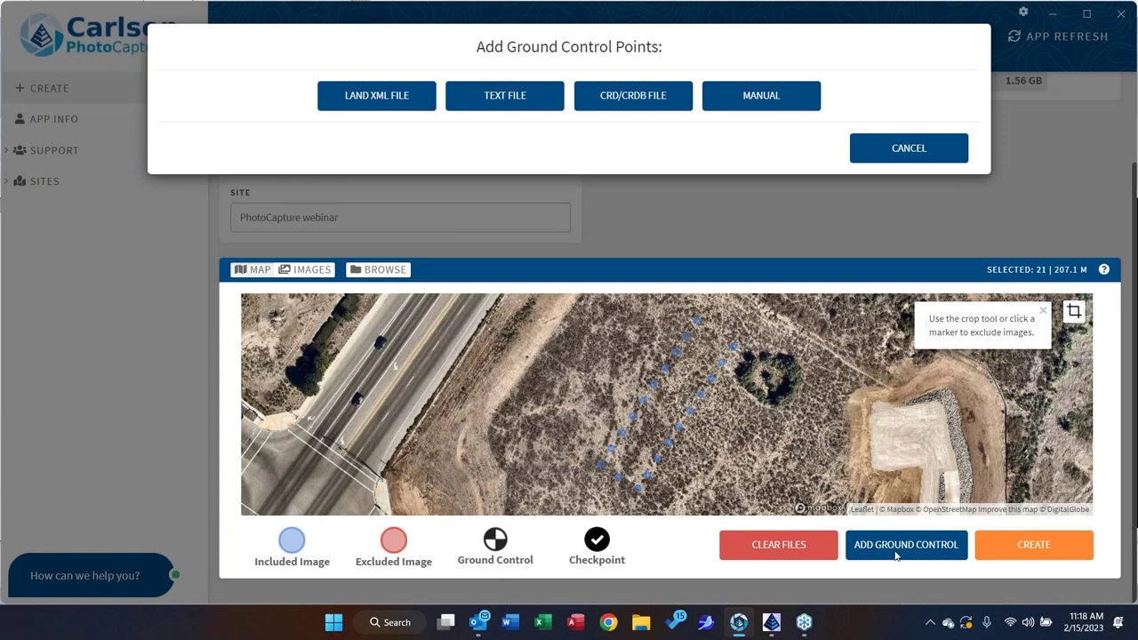
{"action": "left_click", "coordinate": [382, 92]}
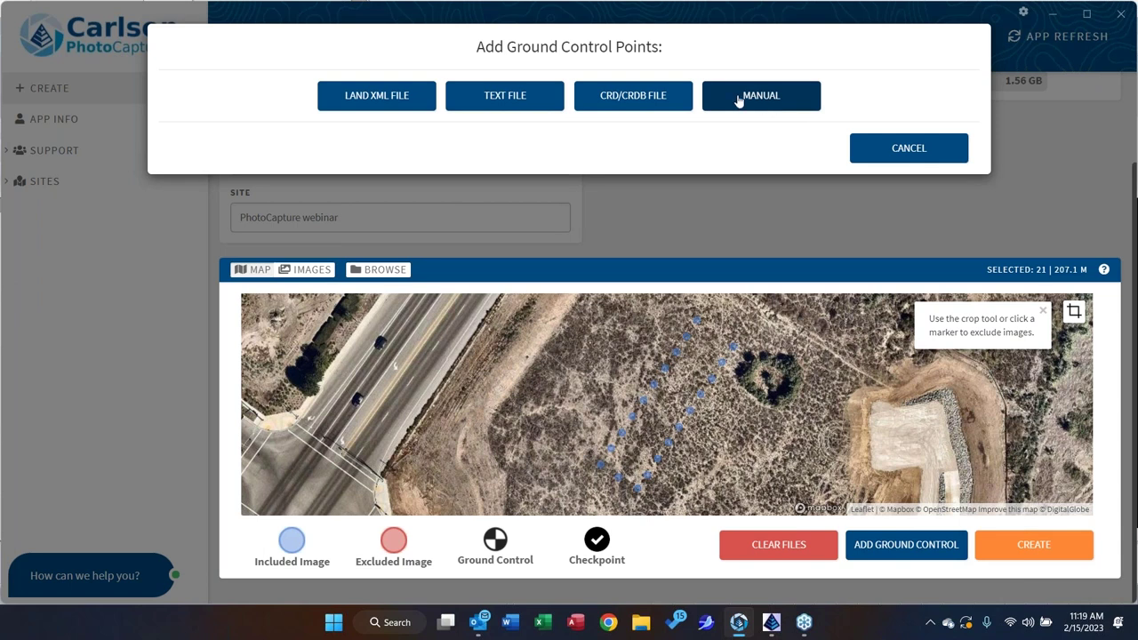
{"action": "left_click", "coordinate": [511, 104]}
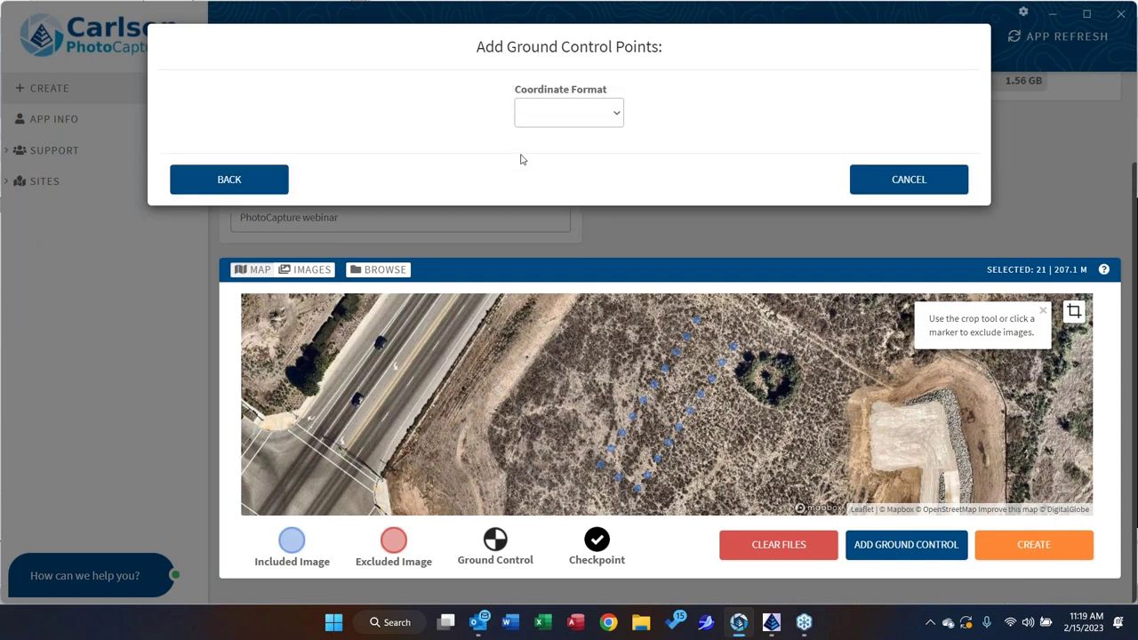
{"action": "left_click", "coordinate": [551, 115]}
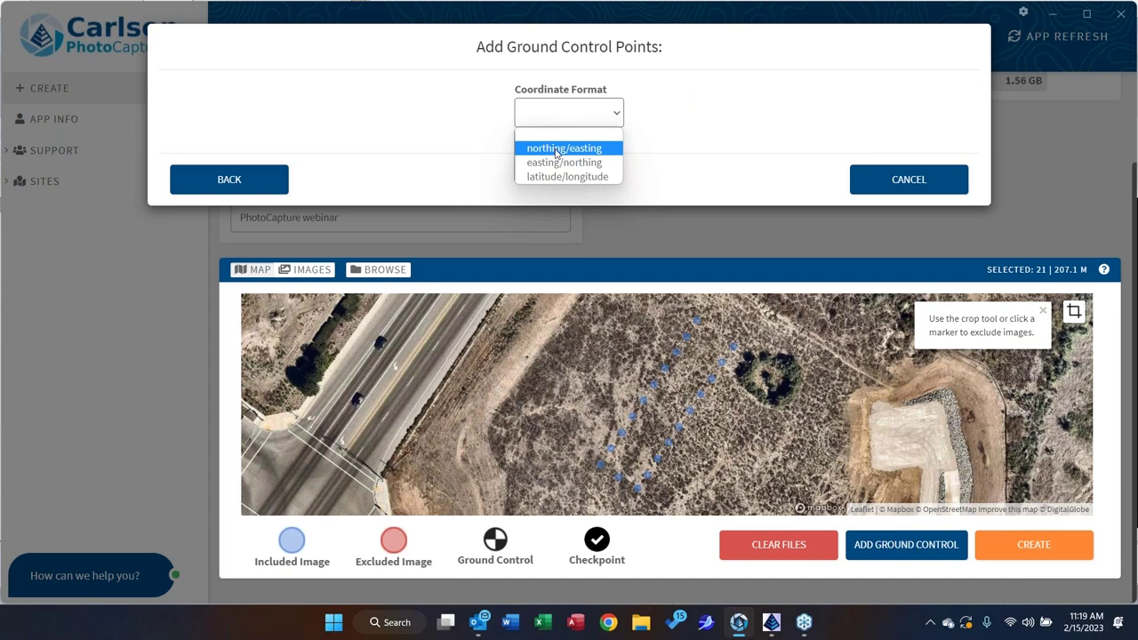
{"action": "left_click", "coordinate": [557, 151]}
{"action": "left_click", "coordinate": [539, 117]}
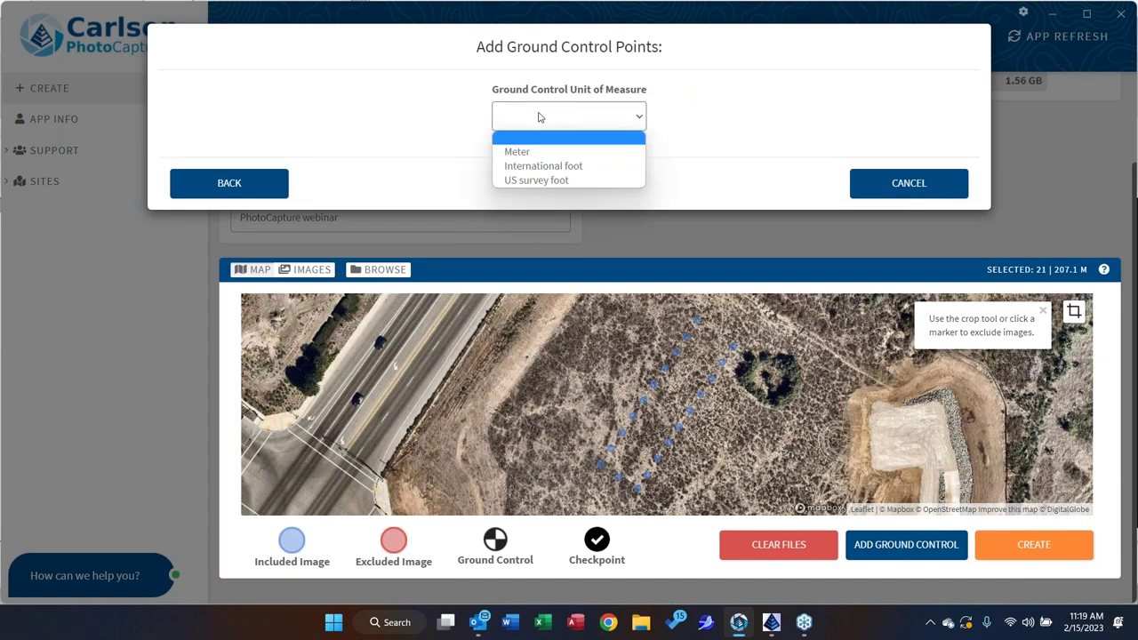
{"action": "left_click", "coordinate": [536, 180]}
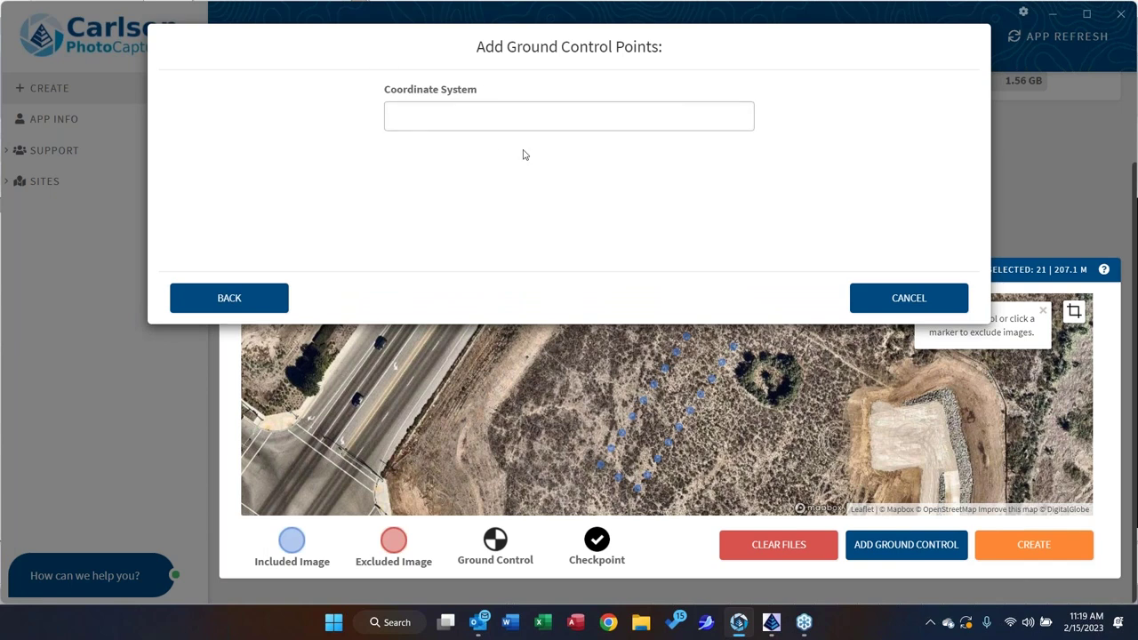
{"action": "left_click", "coordinate": [411, 119]}
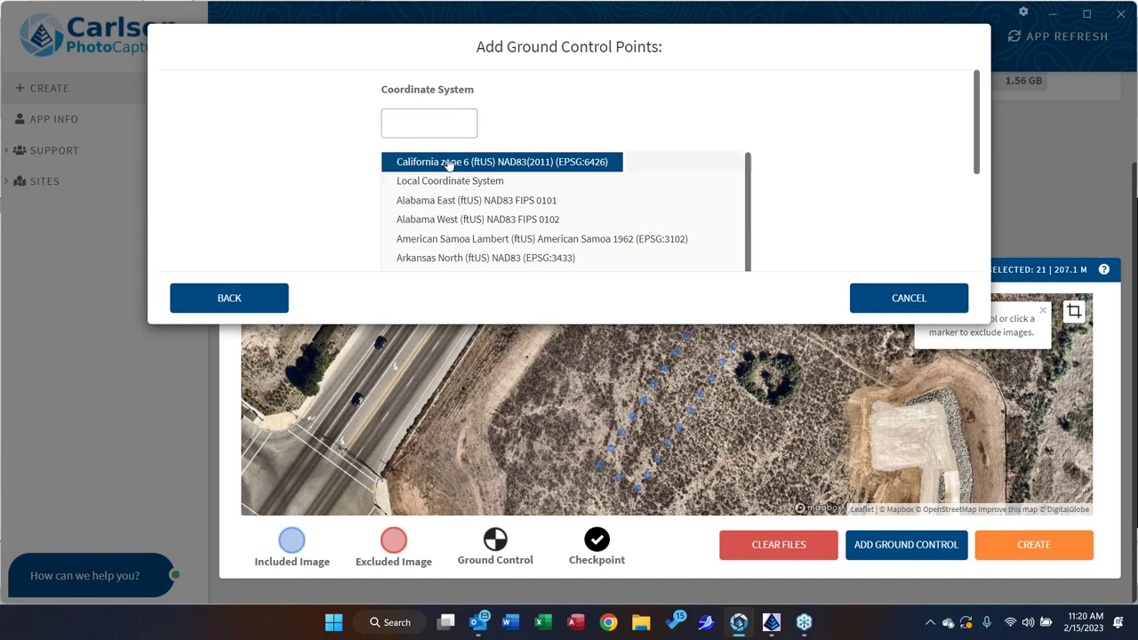
{"action": "left_click", "coordinate": [449, 164]}
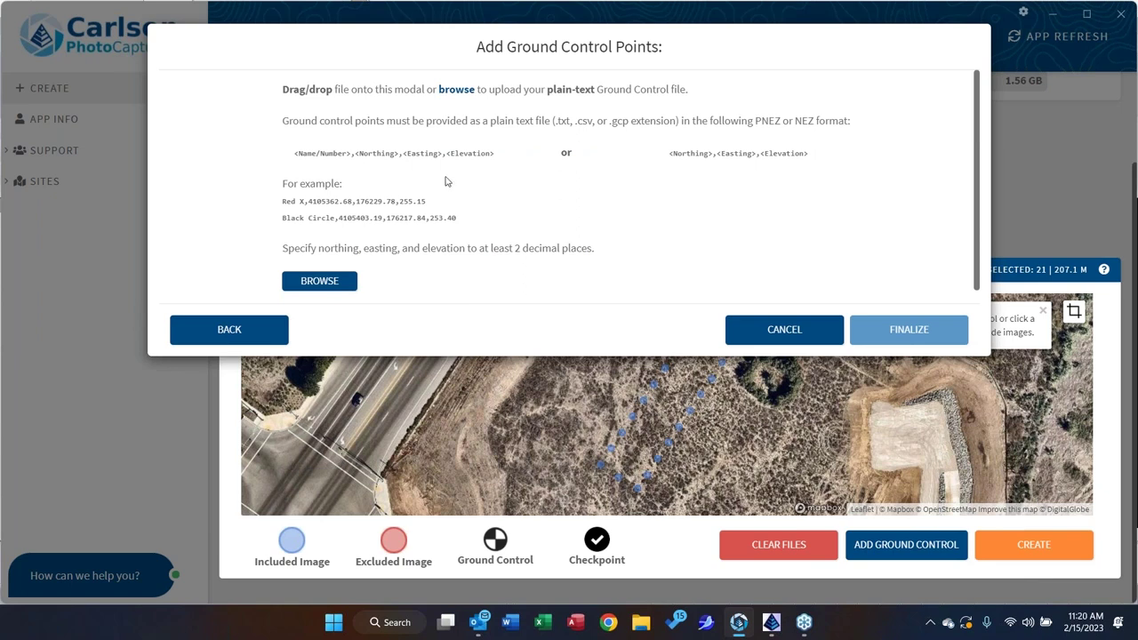
Load the ground control file 2023-01-22 FVLIB.txt from the GCPs folder of 2023-01-22 FV Lib Default
{"action": "left_click", "coordinate": [331, 290]}
{"action": "left_click", "coordinate": [413, 50]}
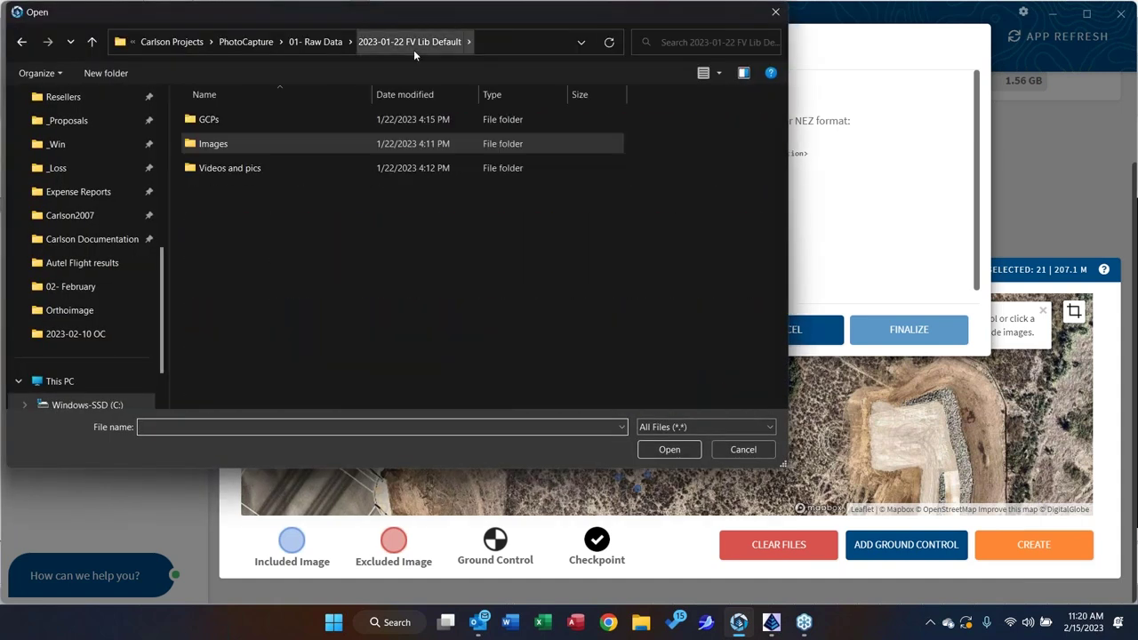
{"action": "double_click", "coordinate": [192, 122]}
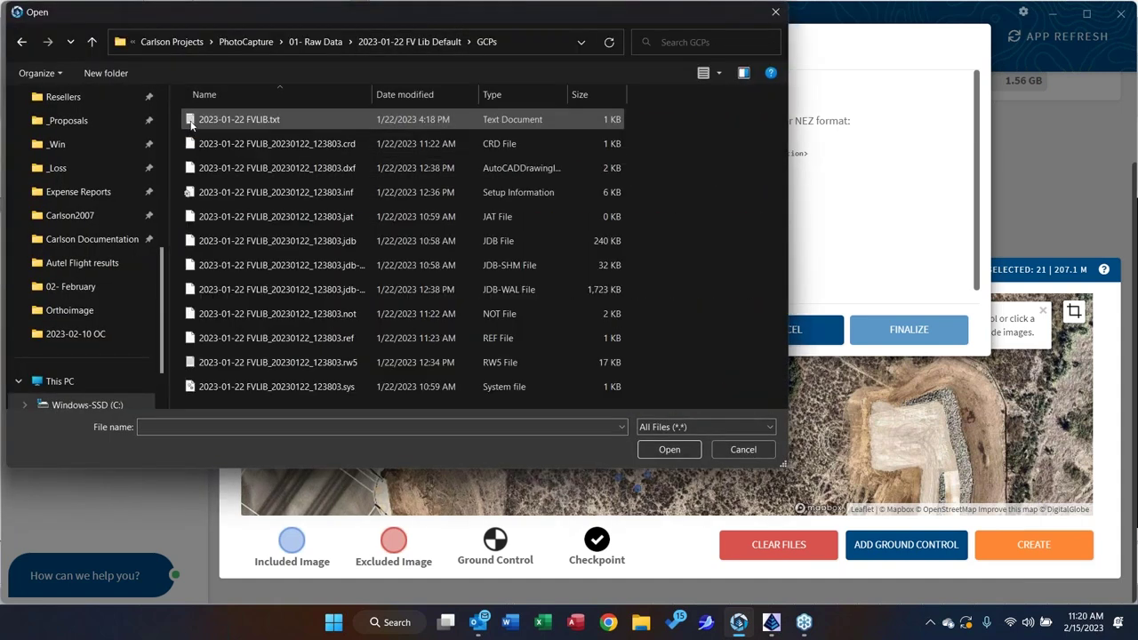
{"action": "double_click", "coordinate": [223, 118]}
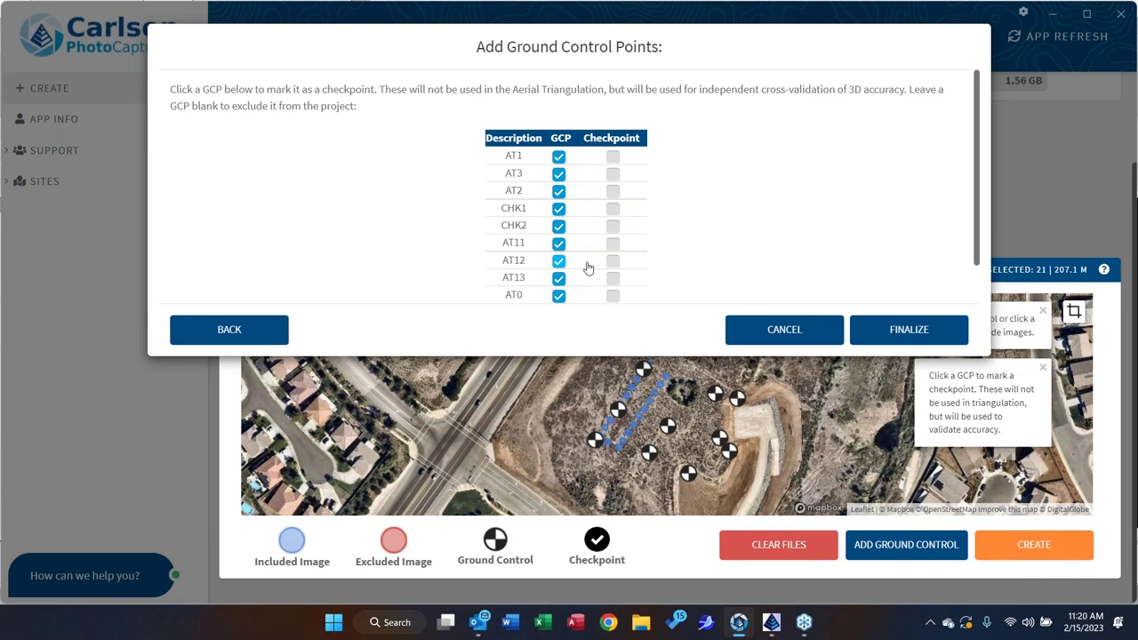
Exclude points CHK1 and CHK2 as both GCPs and checkpoints, and finalize the ground control import
{"action": "left_click", "coordinate": [613, 209]}
{"action": "left_click", "coordinate": [613, 229]}
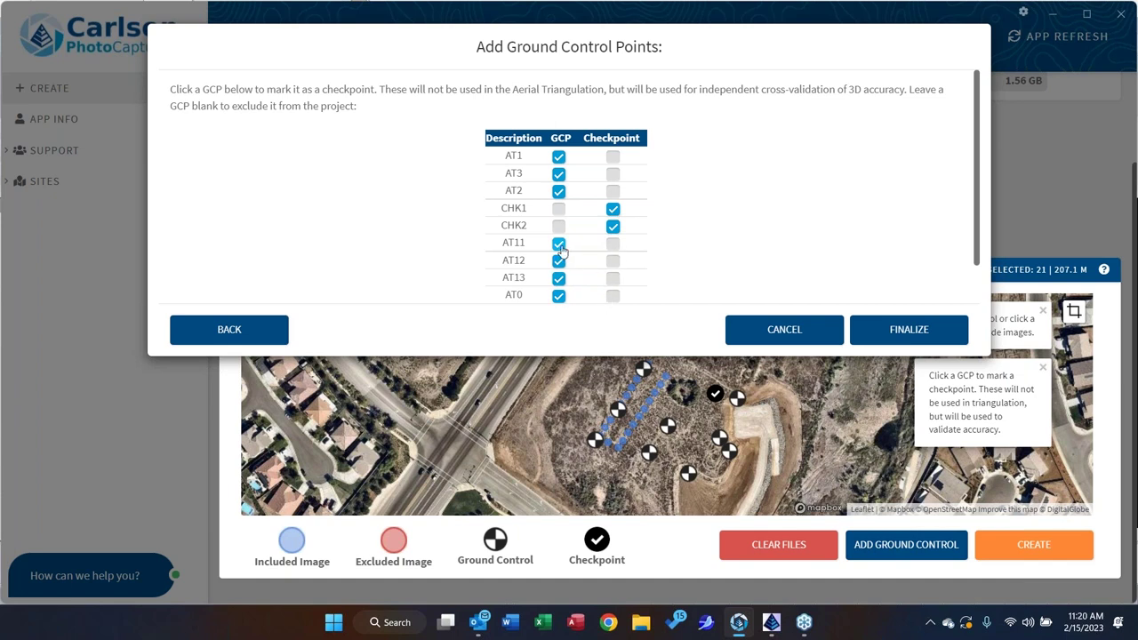
{"action": "left_click", "coordinate": [612, 209]}
{"action": "left_click", "coordinate": [612, 228]}
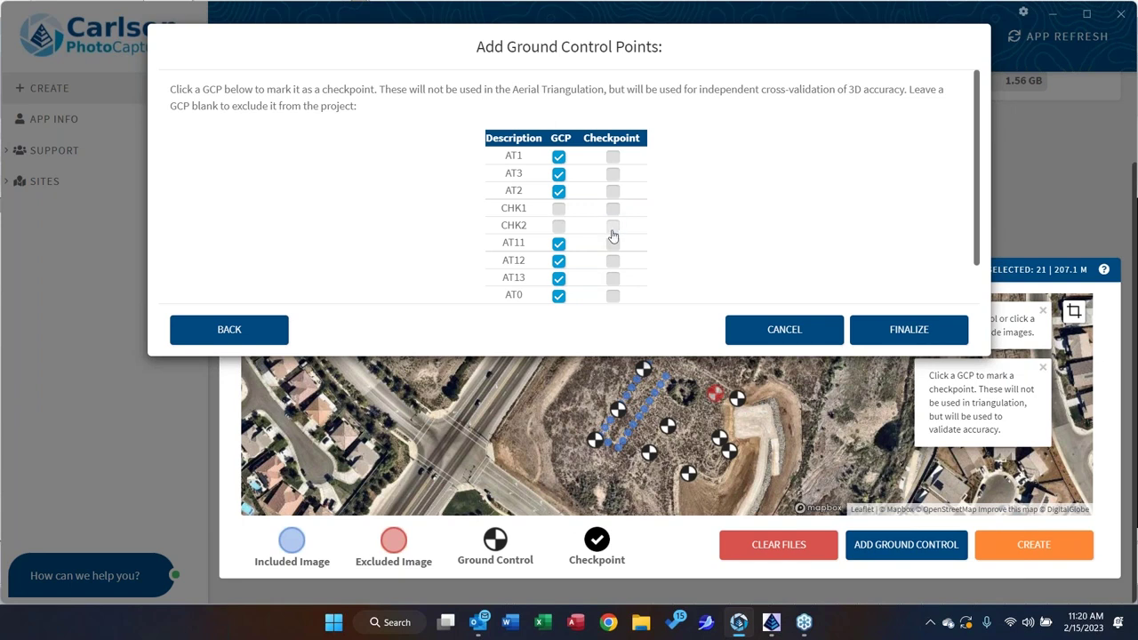
{"action": "left_click", "coordinate": [900, 330]}
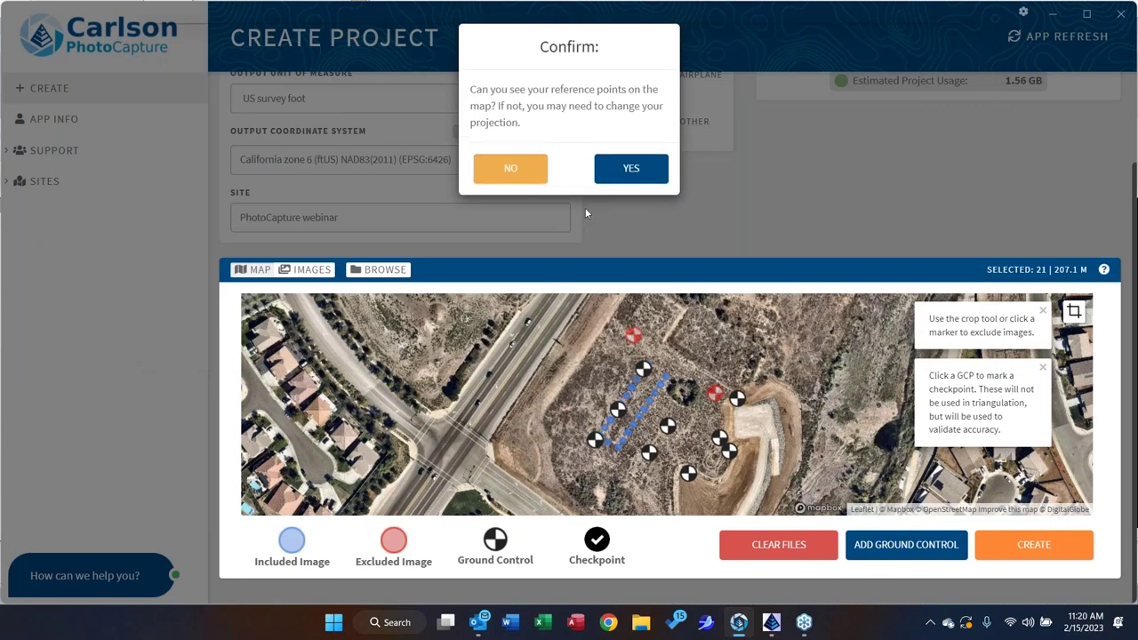
Confirm that the reference points appear on the map and exclude the ground control point just east of the image flight lines
{"action": "left_click", "coordinate": [631, 170]}
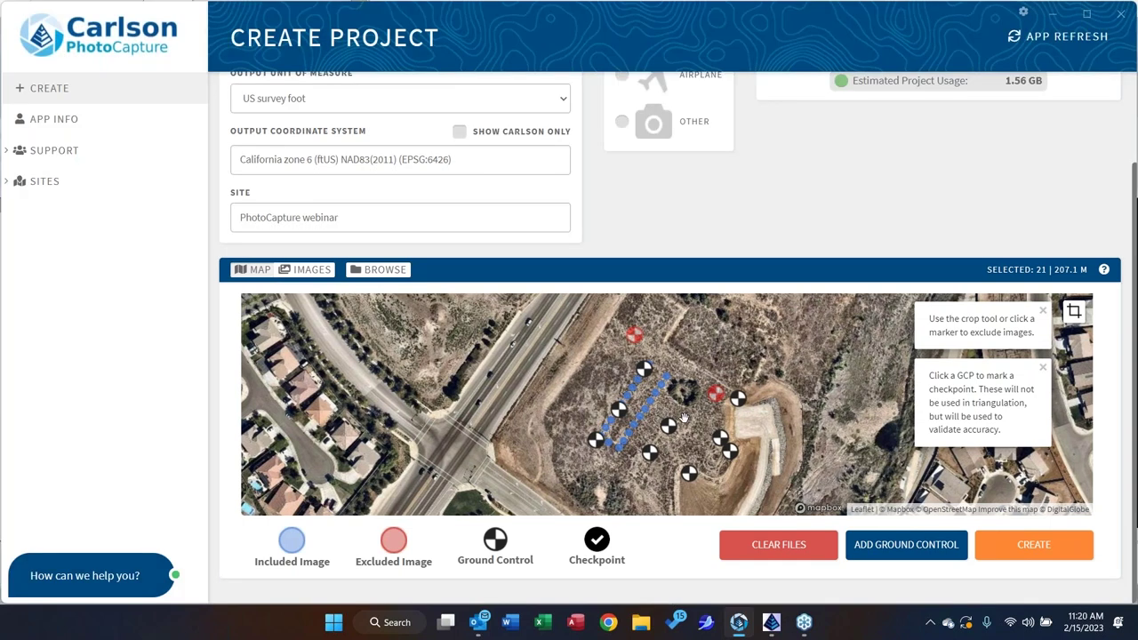
{"action": "scroll", "coordinate": [684, 418], "scroll_direction": "up", "scroll_amount": 1}
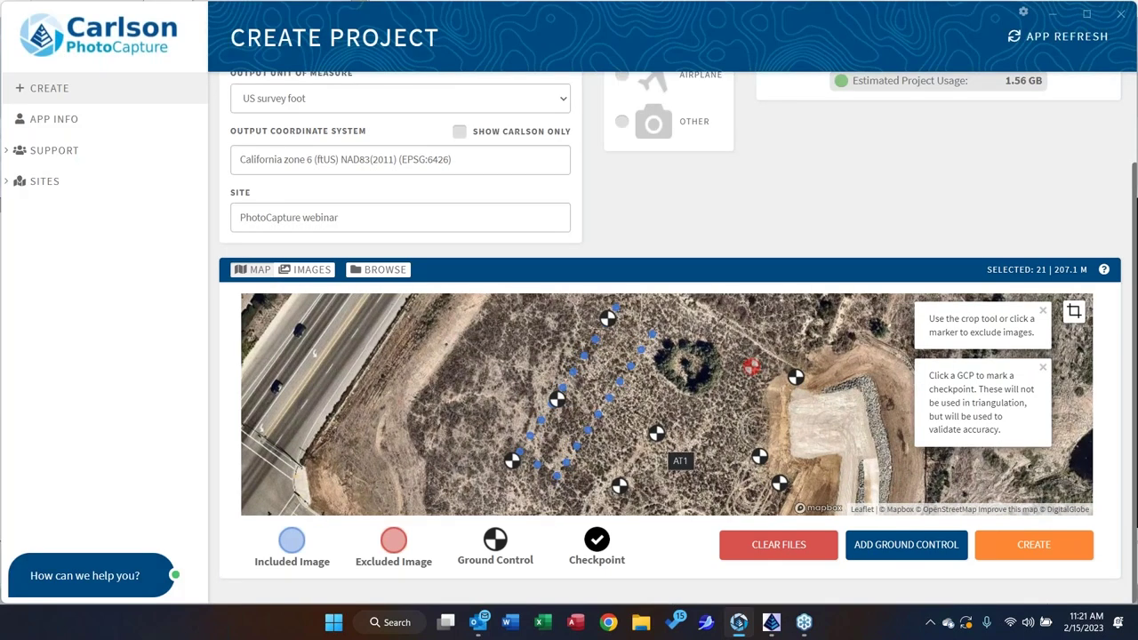
{"action": "left_click", "coordinate": [655, 436]}
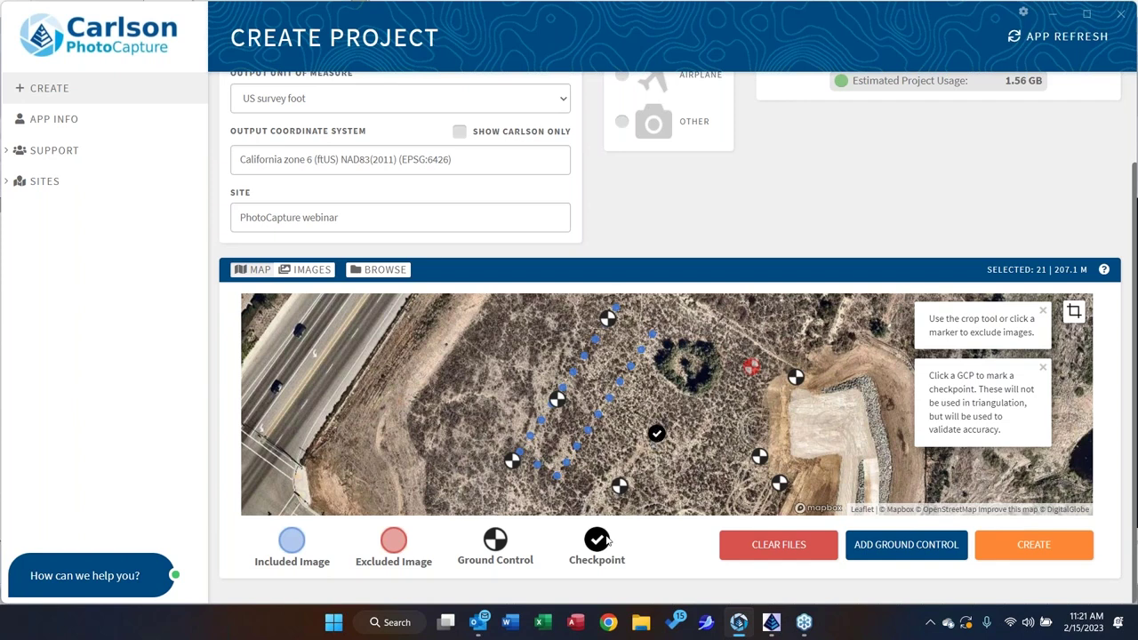
{"action": "left_click", "coordinate": [654, 436]}
Exclude the five other ground control points south and east of the image flight lines, including those around the graded pad
{"action": "scroll", "coordinate": [635, 471], "scroll_direction": "down", "scroll_amount": 2}
{"action": "scroll", "coordinate": [636, 475], "scroll_direction": "up", "scroll_amount": 3}
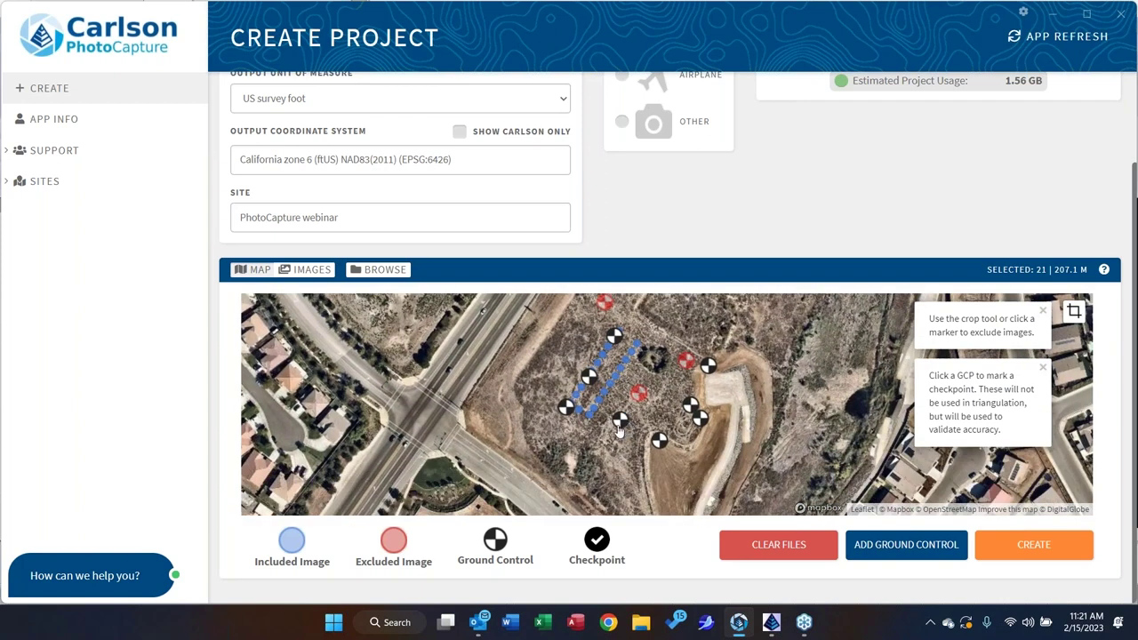
{"action": "left_click", "coordinate": [625, 421]}
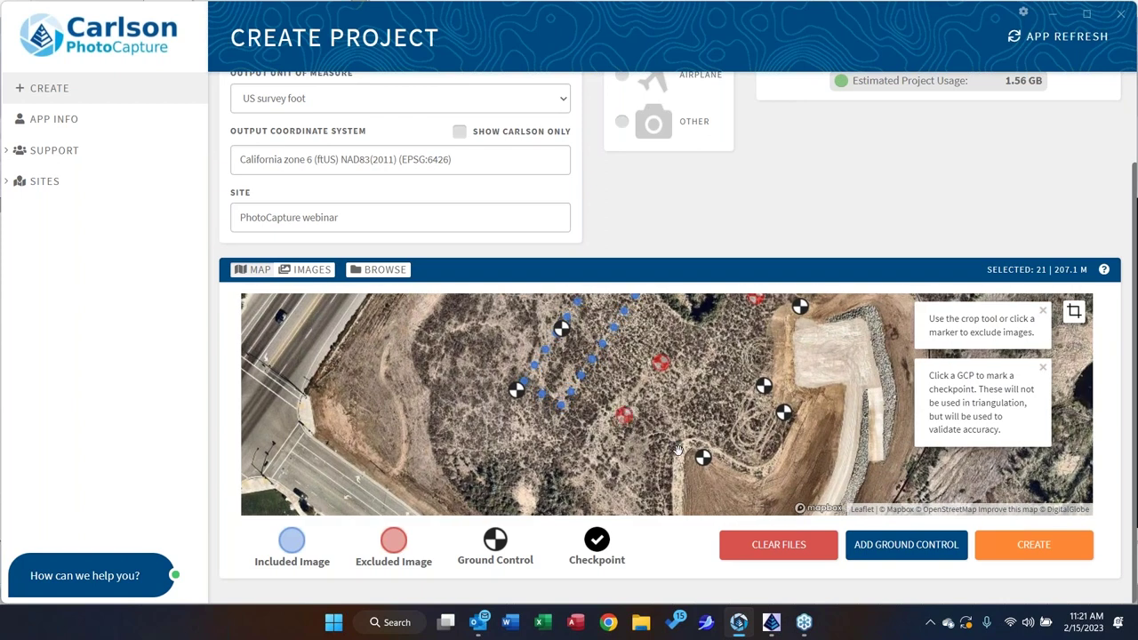
{"action": "left_click", "coordinate": [703, 457]}
{"action": "left_click", "coordinate": [703, 456]}
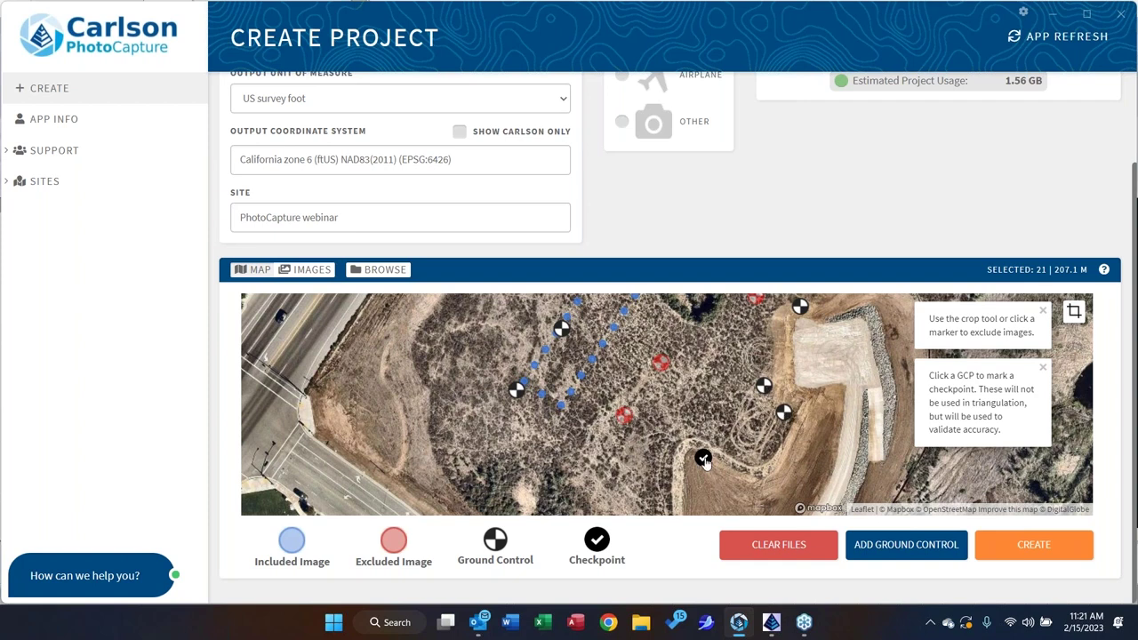
{"action": "left_click", "coordinate": [783, 411]}
{"action": "left_click", "coordinate": [762, 387]}
{"action": "left_click", "coordinate": [763, 388]}
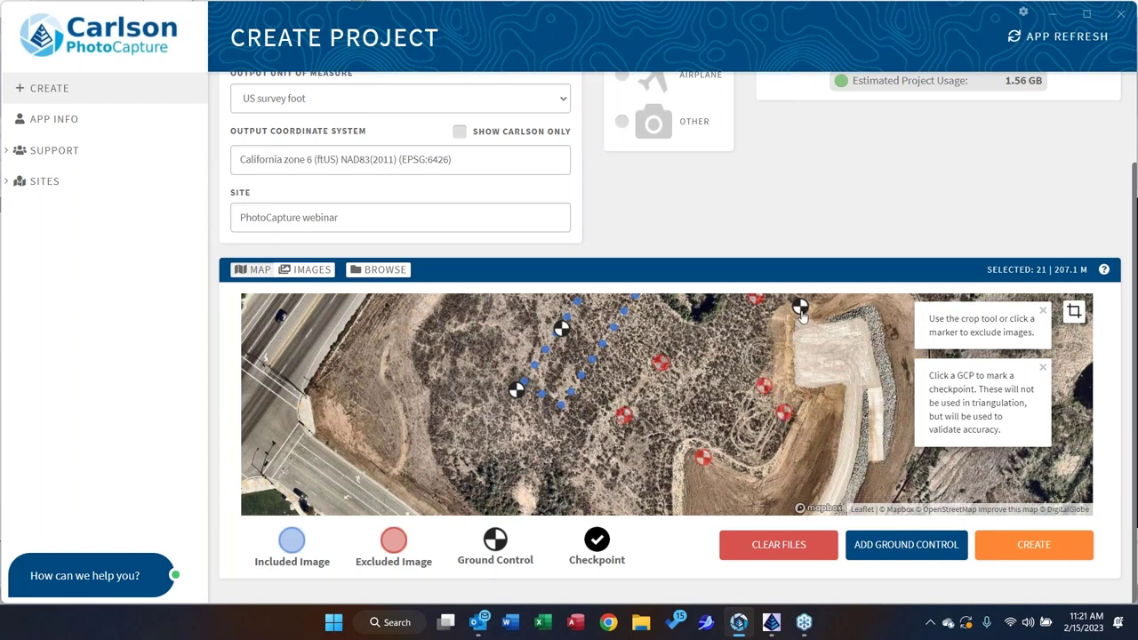
{"action": "left_click", "coordinate": [800, 308]}
{"action": "scroll", "coordinate": [711, 390], "scroll_direction": "down", "scroll_amount": 2}
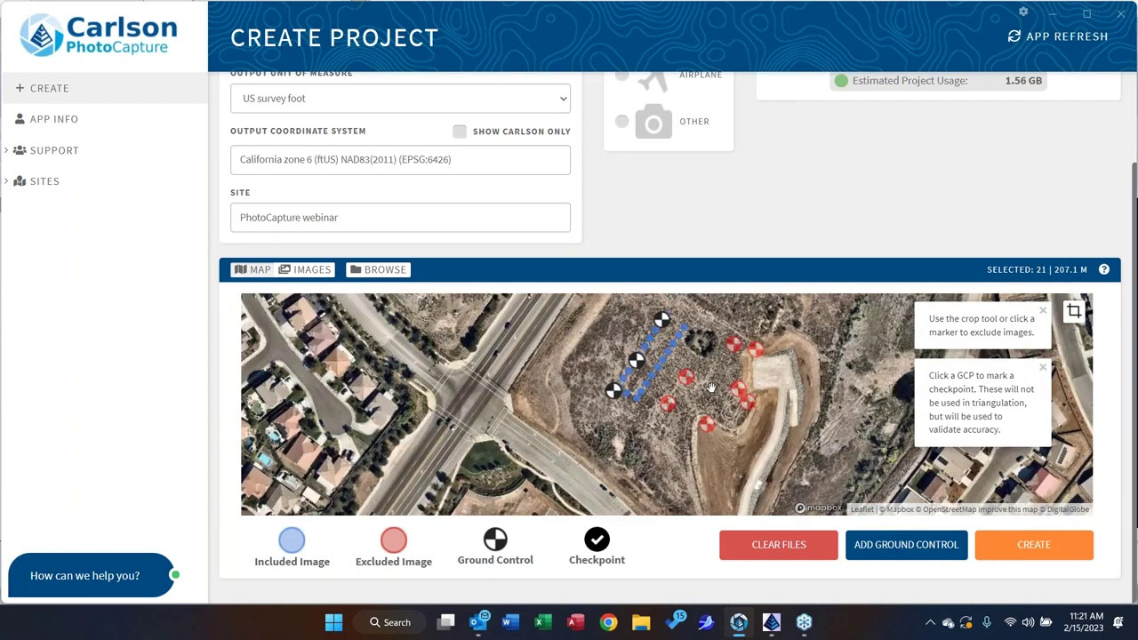
{"action": "left_click_drag", "start_coordinate": [710, 384], "coordinate": [690, 401]}
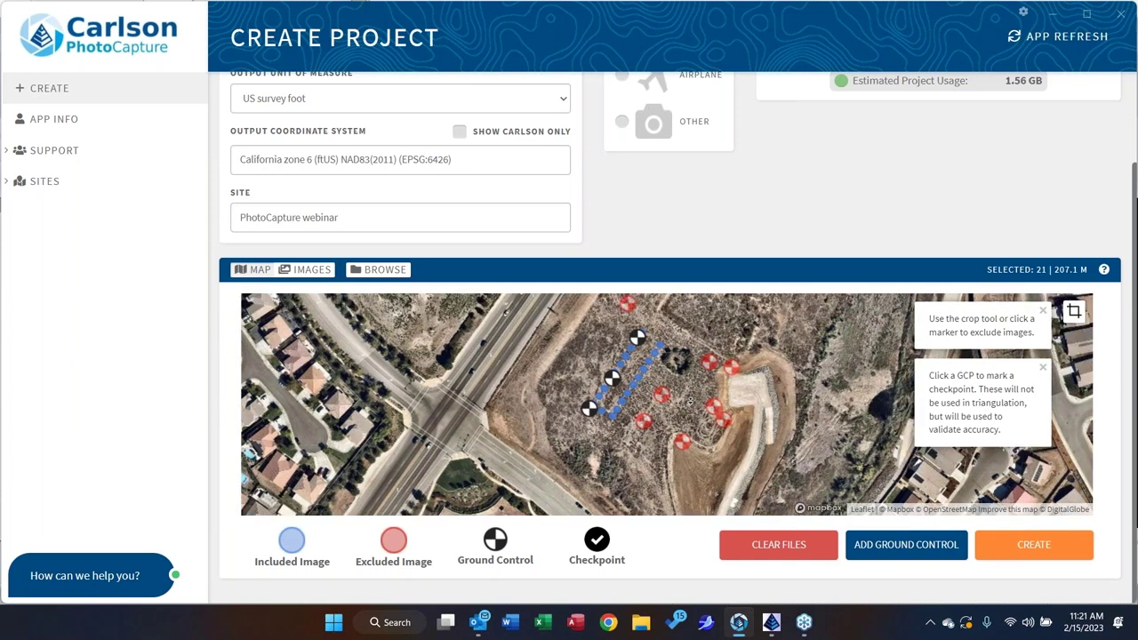
Request project creation and acknowledge that the coordinate system and unit of measure are correct
{"action": "scroll", "coordinate": [707, 401], "scroll_direction": "up", "scroll_amount": 1}
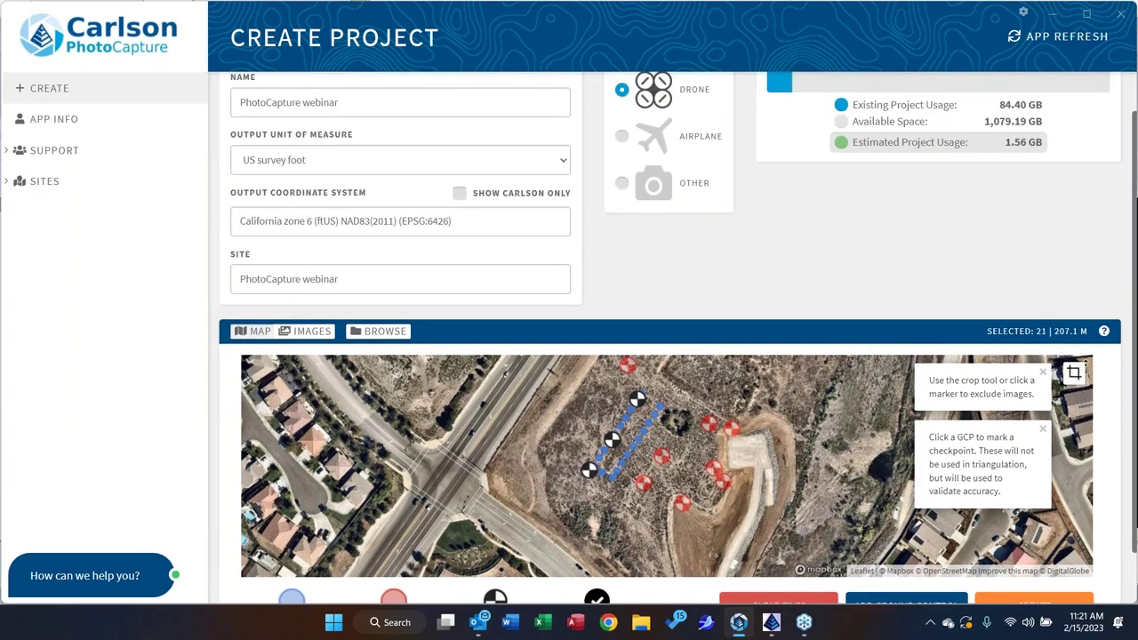
{"action": "scroll", "coordinate": [1036, 351], "scroll_direction": "down", "scroll_amount": 1}
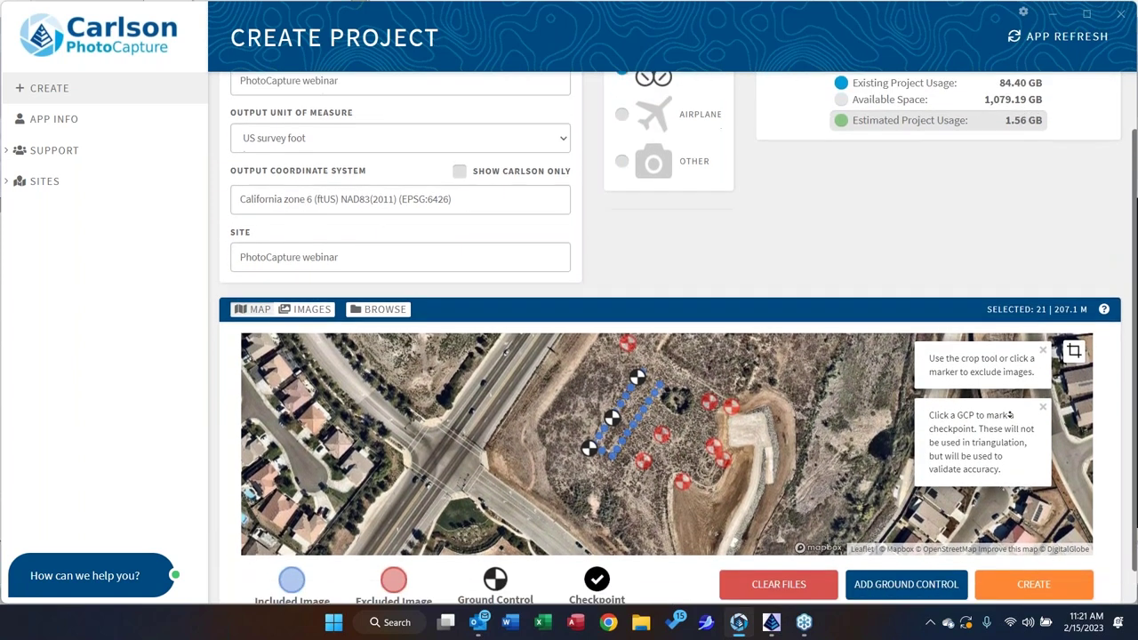
{"action": "scroll", "coordinate": [1035, 351], "scroll_direction": "up", "scroll_amount": 2}
{"action": "scroll", "coordinate": [1040, 339], "scroll_direction": "down", "scroll_amount": 1}
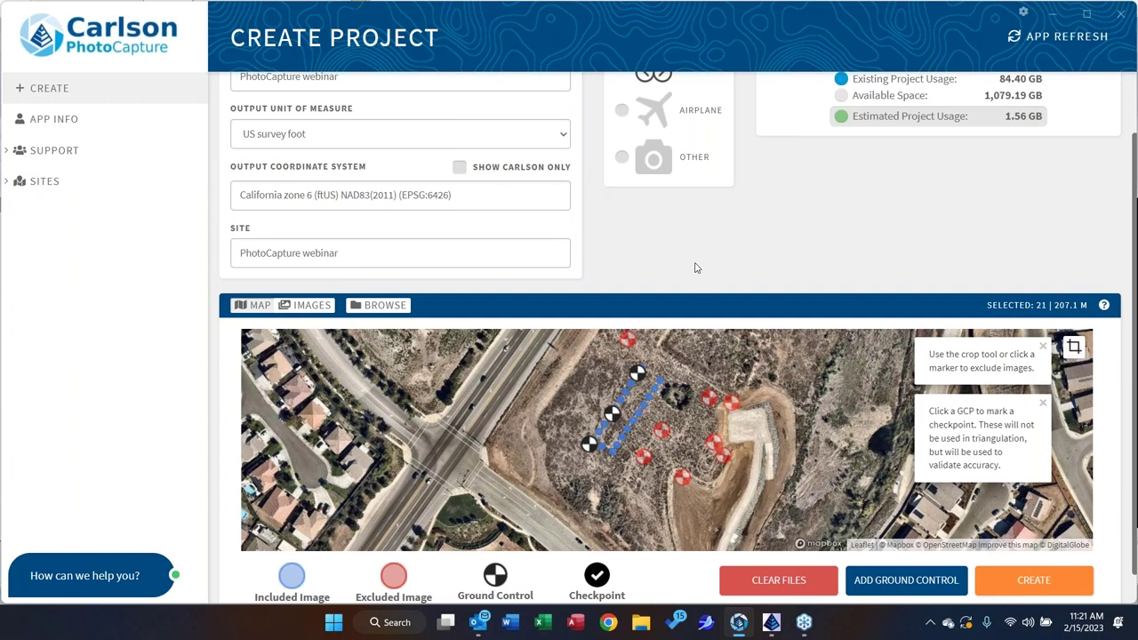
{"action": "left_click", "coordinate": [1028, 593]}
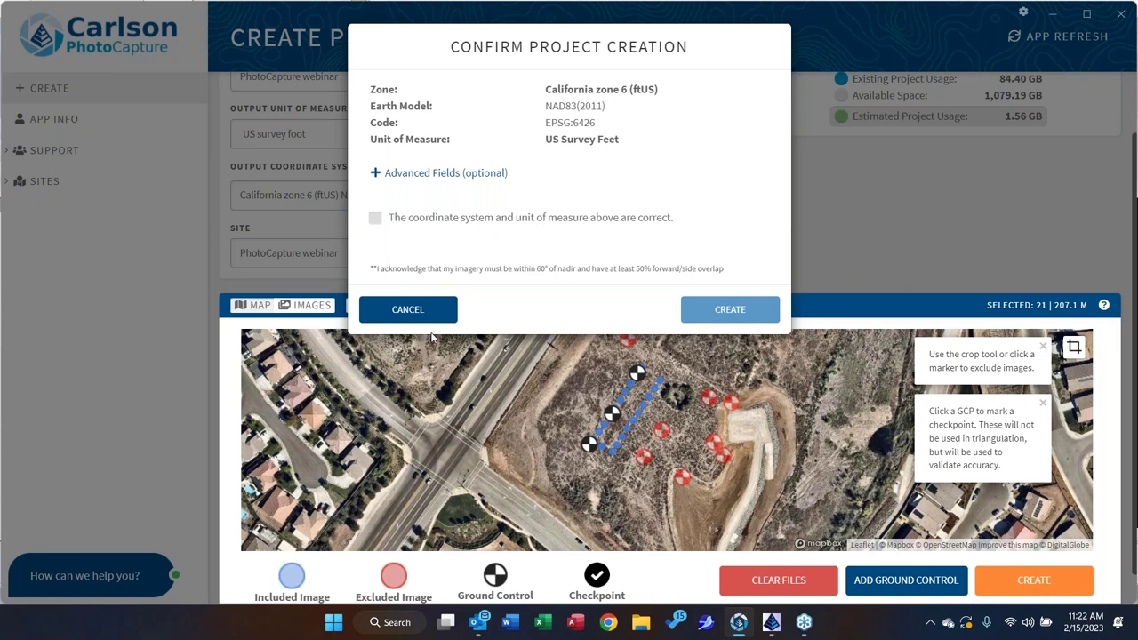
{"action": "left_click", "coordinate": [374, 218]}
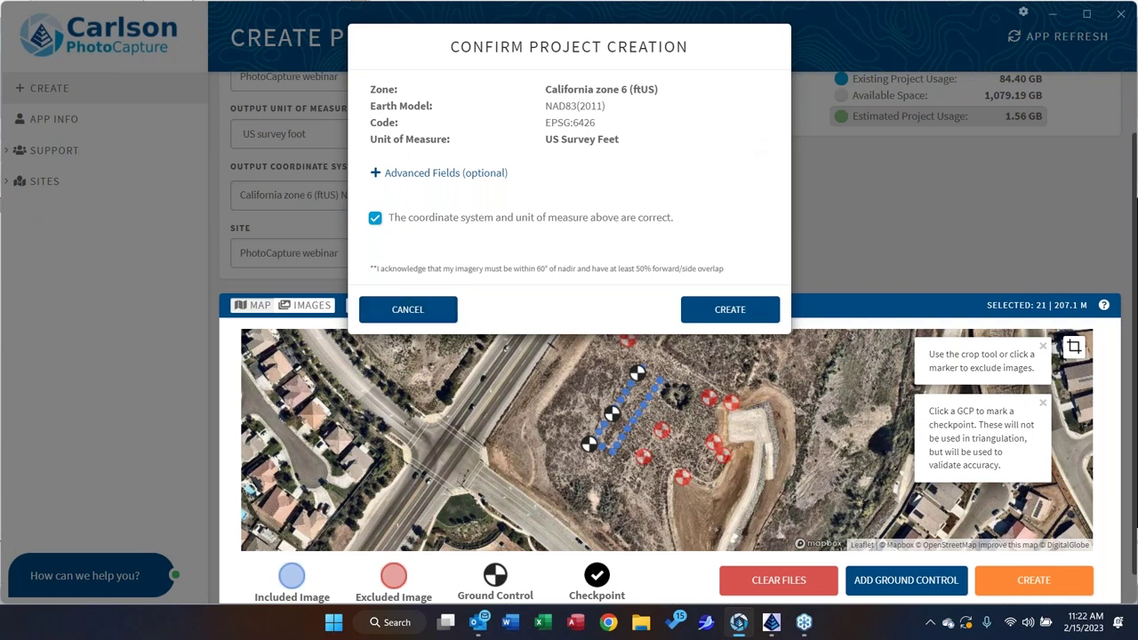
Expand the optional advanced fields and review the principal point, flight GPS accuracy, focal length and processing options
{"action": "left_click", "coordinate": [722, 308]}
{"action": "left_click", "coordinate": [485, 176]}
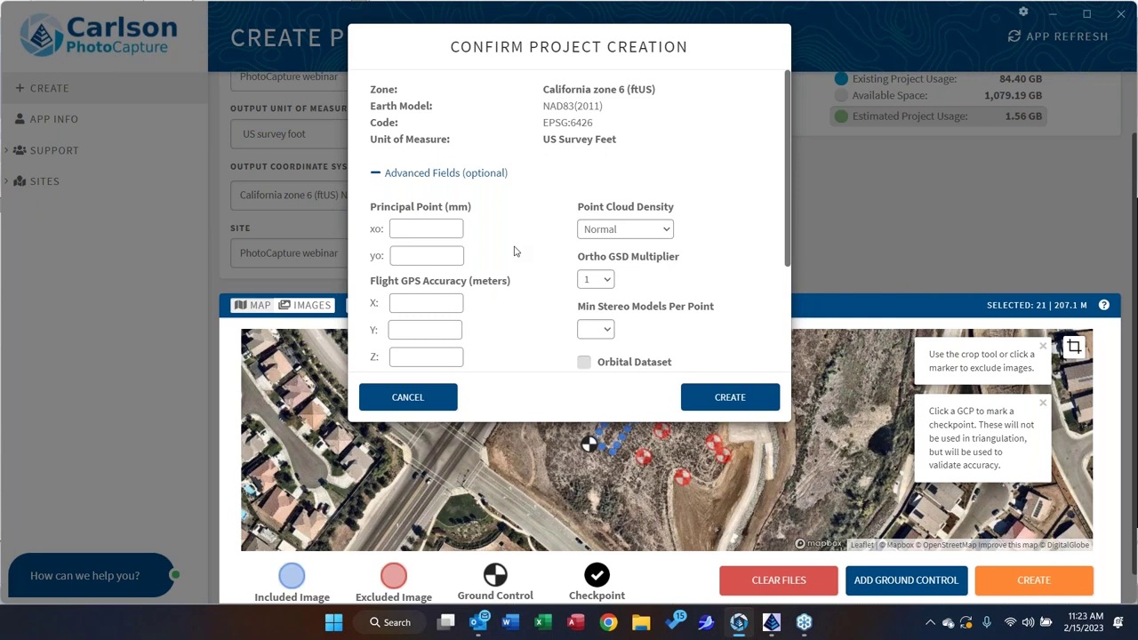
{"action": "scroll", "coordinate": [515, 252], "scroll_direction": "down", "scroll_amount": 3}
{"action": "scroll", "coordinate": [554, 271], "scroll_direction": "up", "scroll_amount": 1}
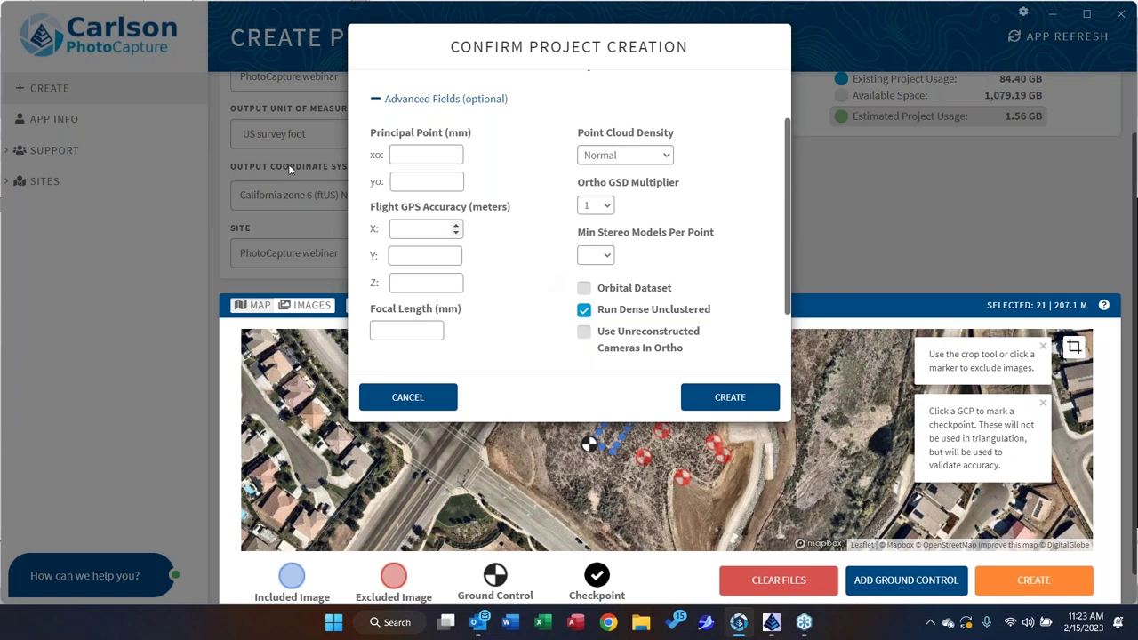
{"action": "left_click", "coordinate": [406, 155]}
Try the Low (fast) point cloud density, restore it to Normal, and check the available Ortho GSD Multiplier values
{"action": "left_click", "coordinate": [618, 157]}
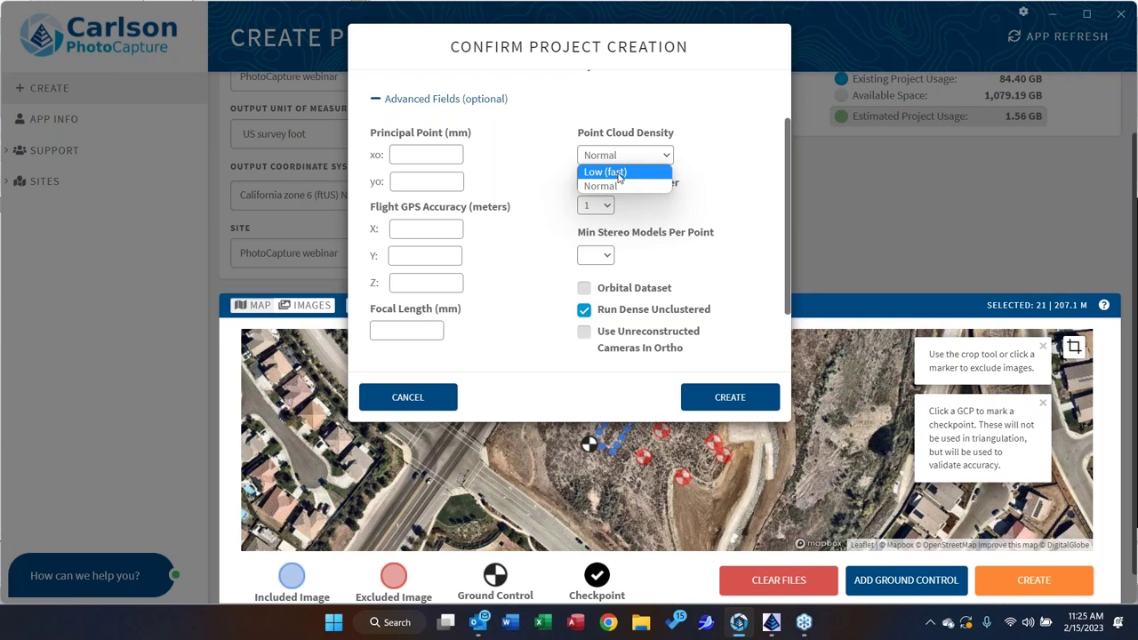
{"action": "left_click", "coordinate": [620, 176]}
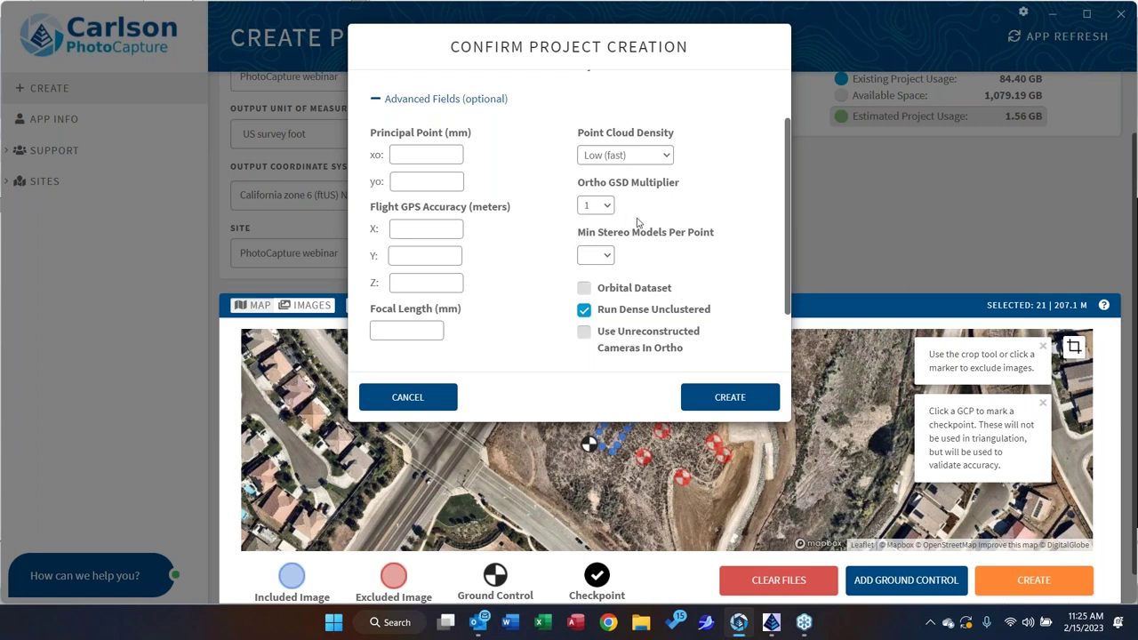
{"action": "left_click", "coordinate": [602, 159]}
{"action": "left_click", "coordinate": [597, 189]}
{"action": "left_click", "coordinate": [611, 206]}
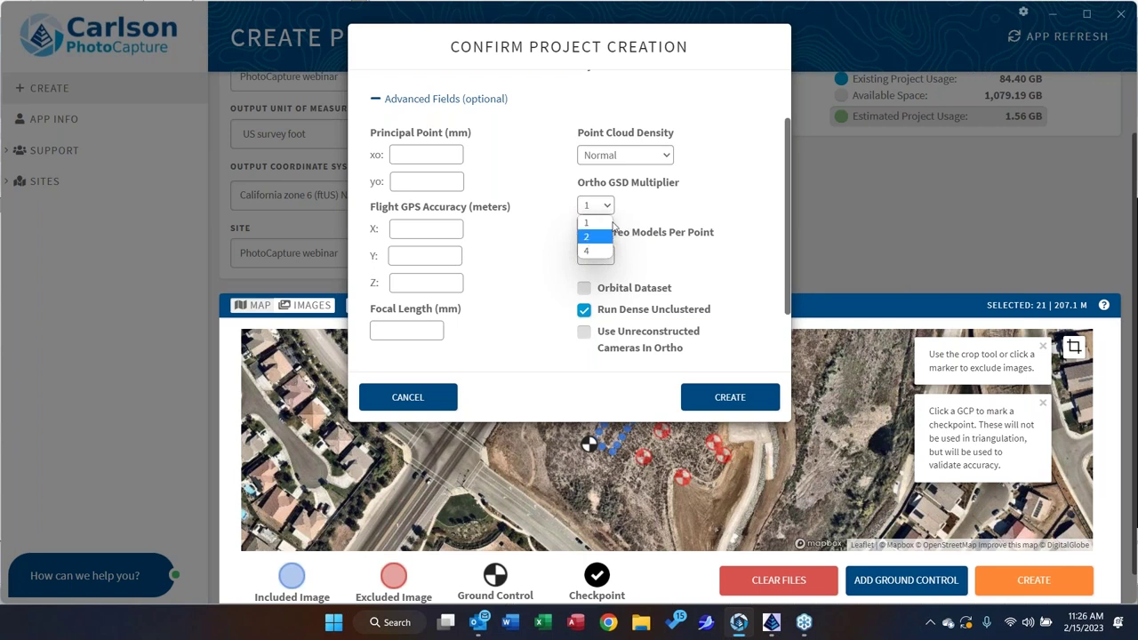
{"action": "left_click", "coordinate": [662, 214]}
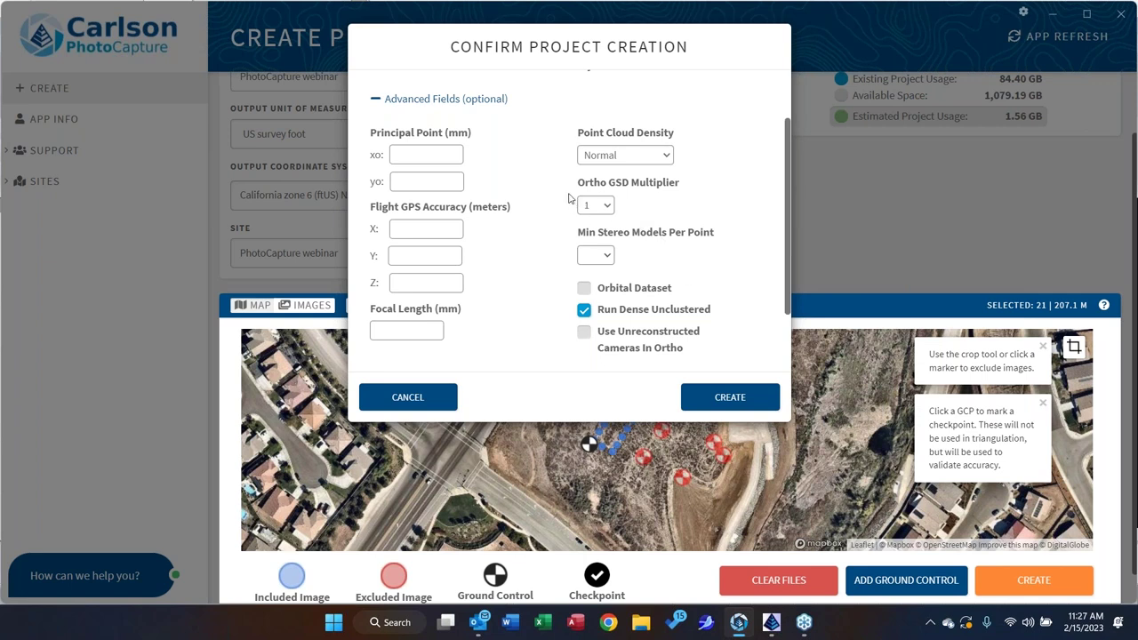
Toggle the option to use unreconstructed cameras in the ortho on and off, leaving it disabled
{"action": "scroll", "coordinate": [666, 222], "scroll_direction": "down", "scroll_amount": 2}
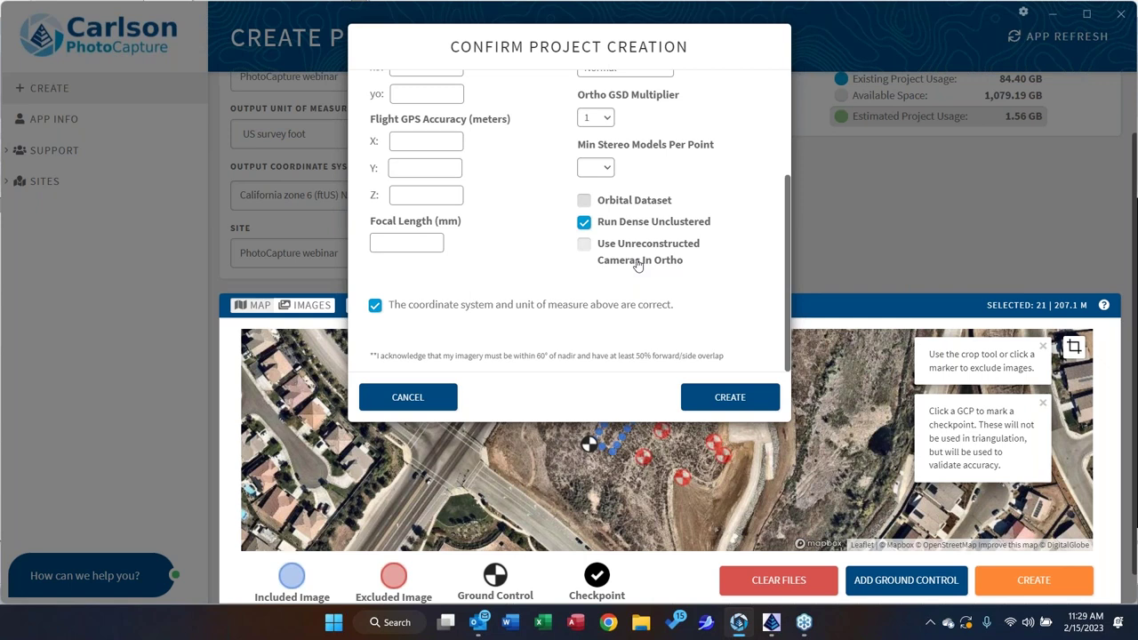
{"action": "left_click", "coordinate": [583, 243]}
{"action": "left_click", "coordinate": [589, 251]}
{"action": "left_click", "coordinate": [588, 251]}
{"action": "left_click", "coordinate": [586, 252]}
Recheck the advanced settings and create the project with Normal point cloud density and an Ortho GSD Multiplier of 1
{"action": "scroll", "coordinate": [658, 308], "scroll_direction": "up", "scroll_amount": 3}
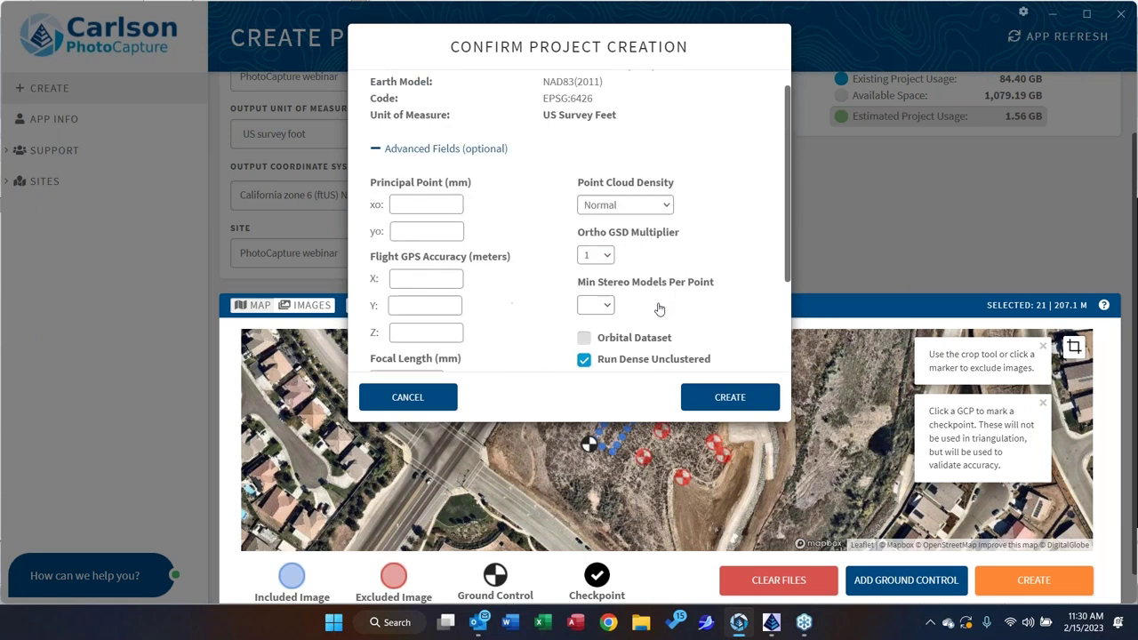
{"action": "scroll", "coordinate": [659, 308], "scroll_direction": "down", "scroll_amount": 3}
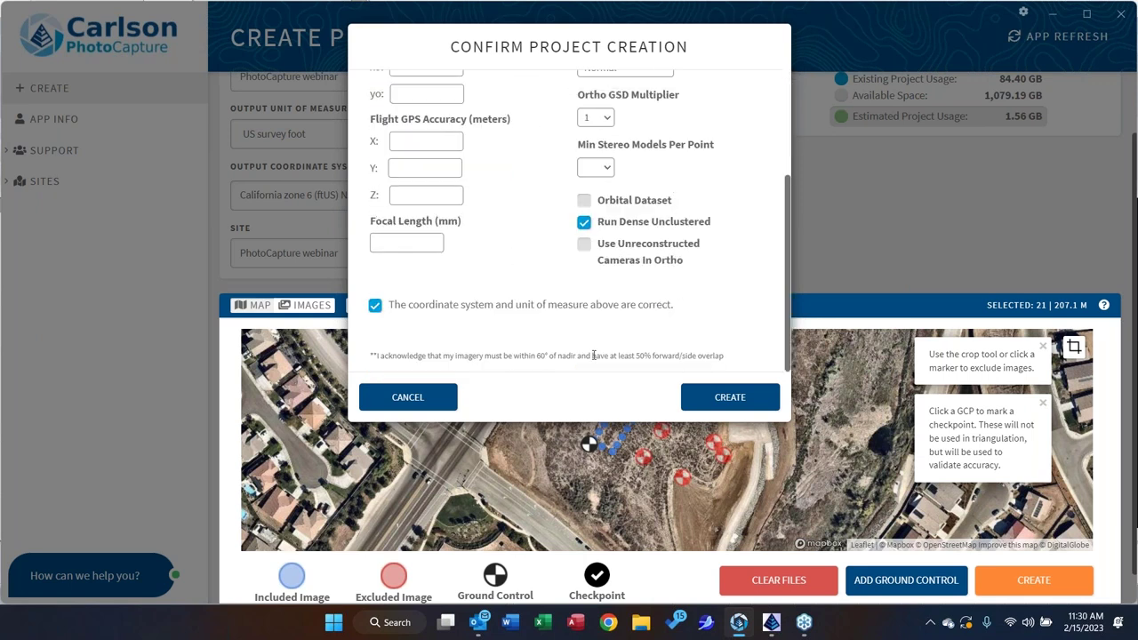
{"action": "left_click", "coordinate": [714, 407]}
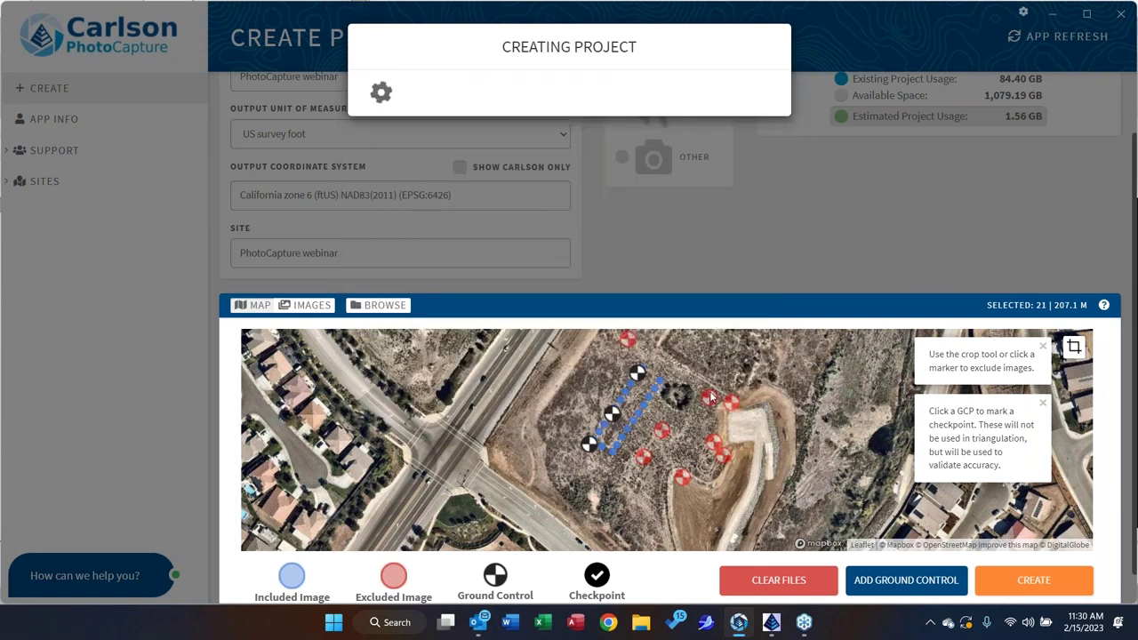